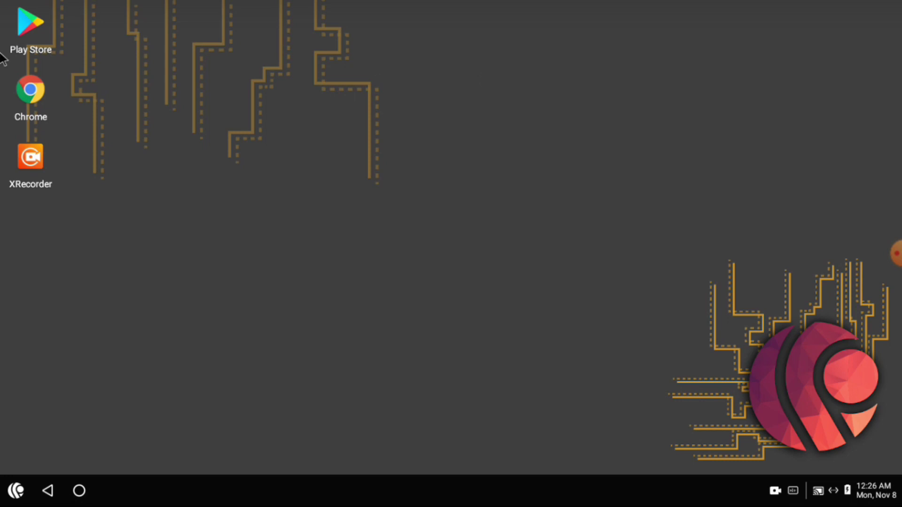
- Open and close the Play Store, then launch Chrome from its desktop icon
double_click(26, 34)
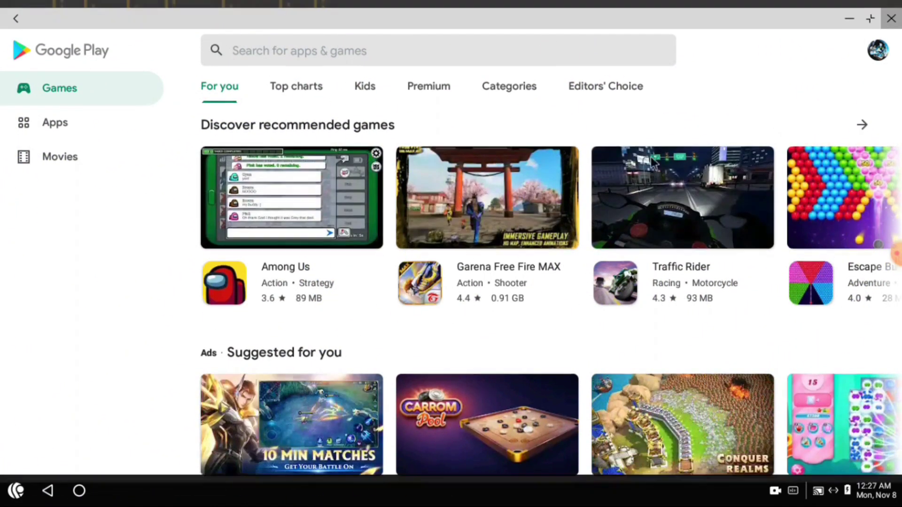
key(Escape)
double_click(36, 103)
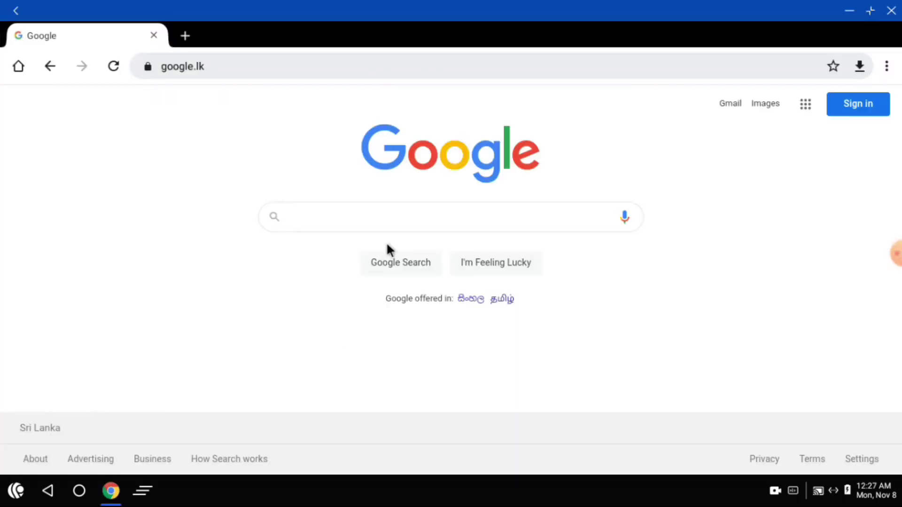
- Search Google for 'prime os' and open the 'Download | PrimeOS' result
text(prime os)
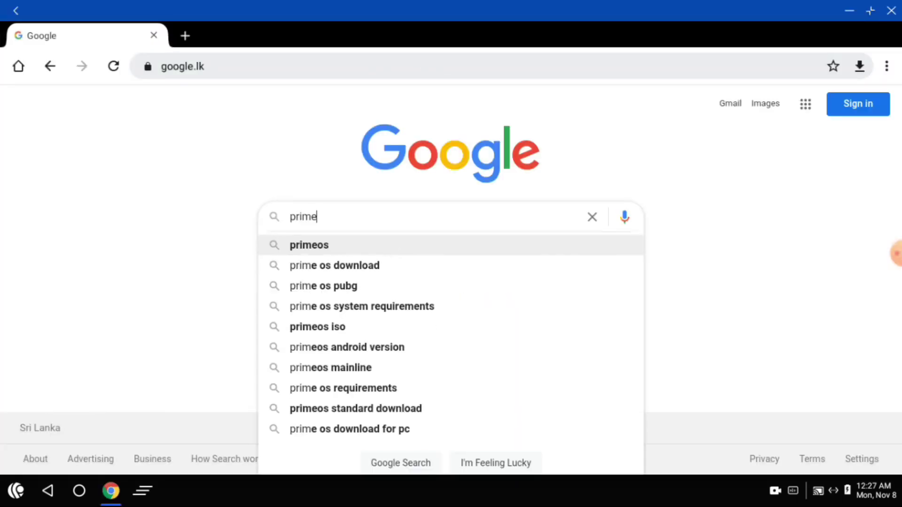
key(Return)
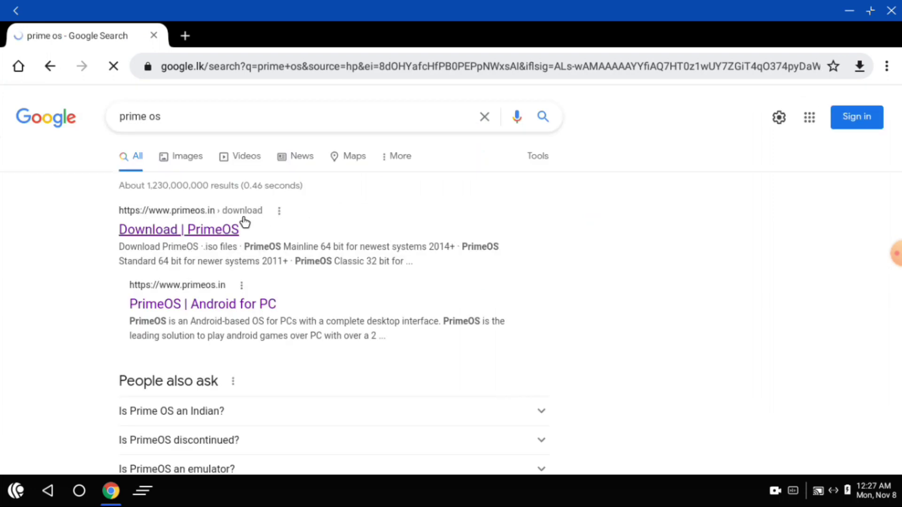
click(199, 234)
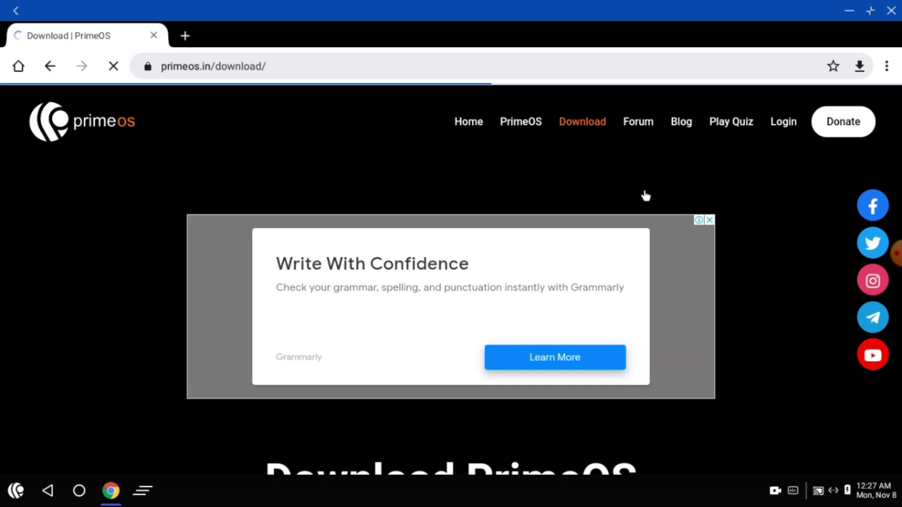
- Dismiss the Facebook popup, review the .iso and .exe download sections, and close Chrome
scroll(593, 225, down, 5)
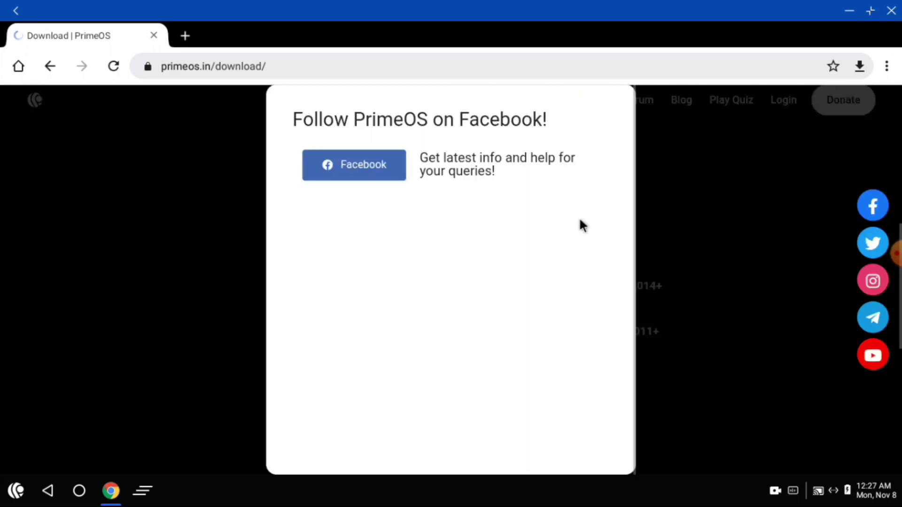
click(617, 103)
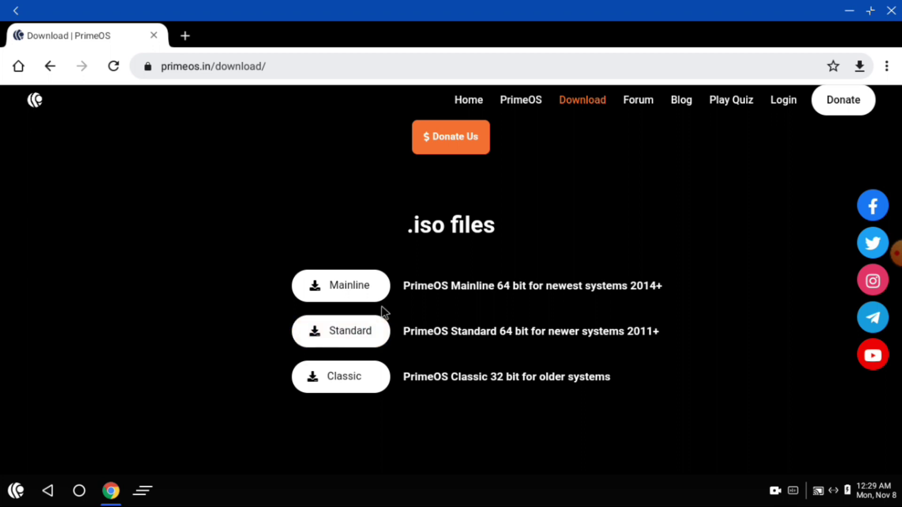
scroll(381, 306, up, 2)
scroll(387, 294, down, 2)
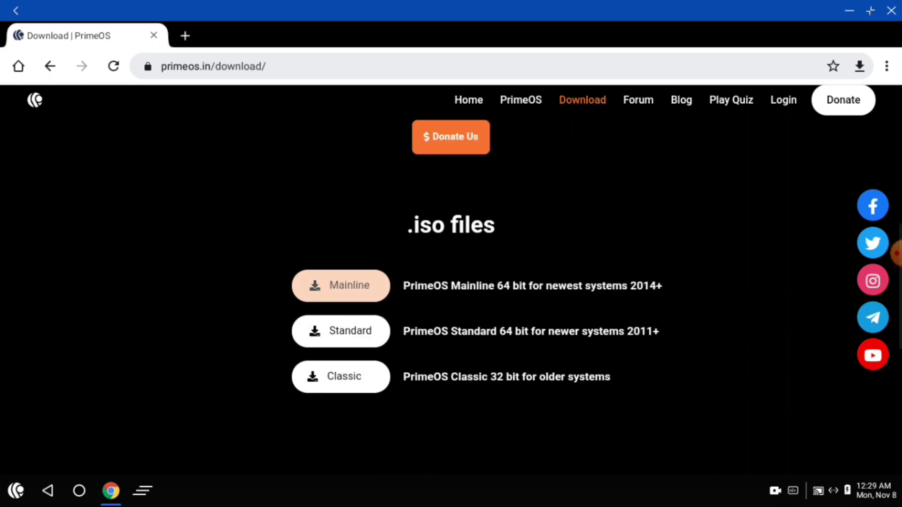
scroll(367, 258, down, 3)
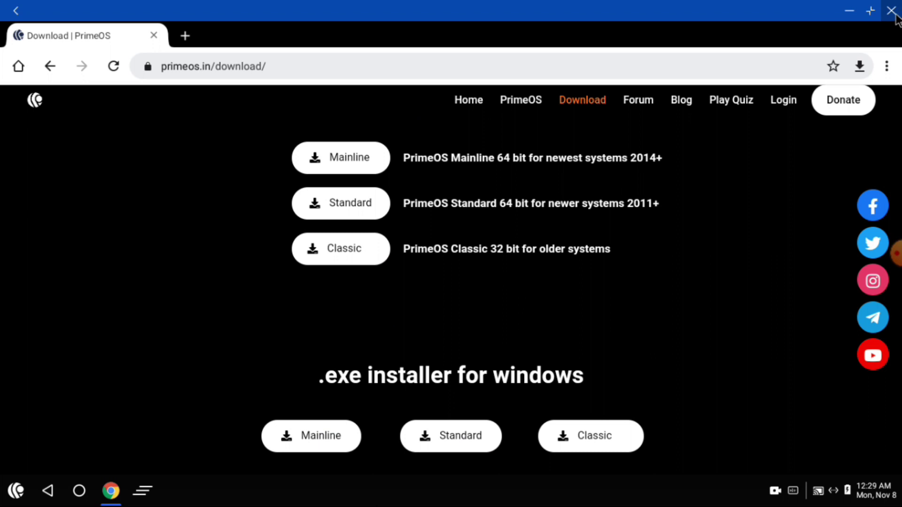
click(893, 13)
- Check Settings > About device for PrimeOS 0.5.0-BETA-x86_64 standard, then go back
click(15, 491)
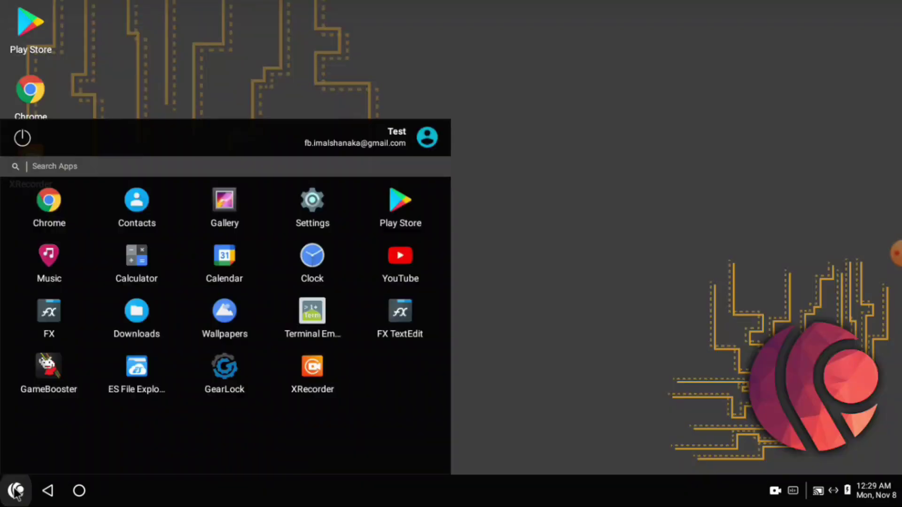
click(314, 210)
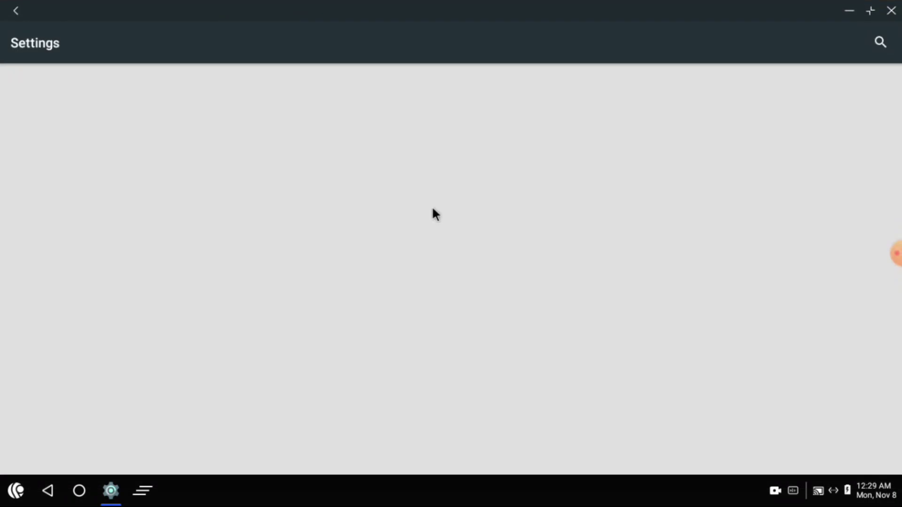
scroll(433, 209, down, 10)
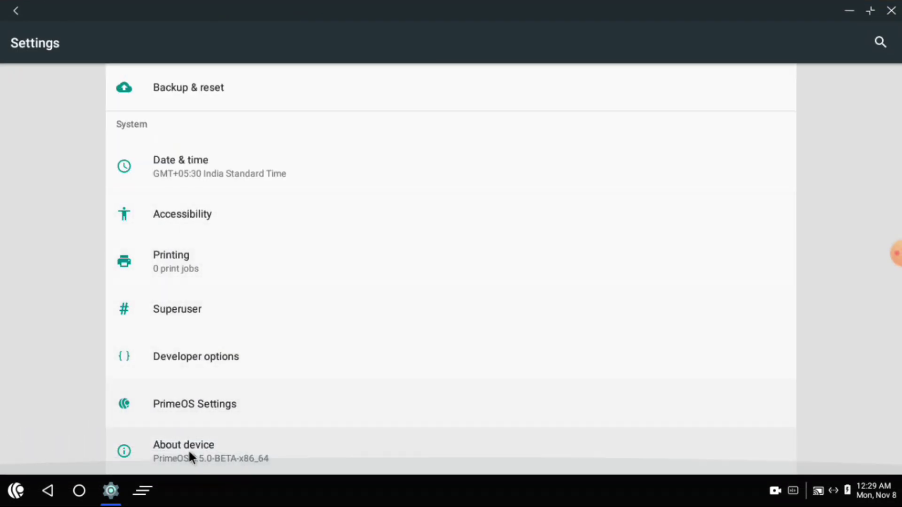
click(190, 453)
scroll(276, 146, down, 1)
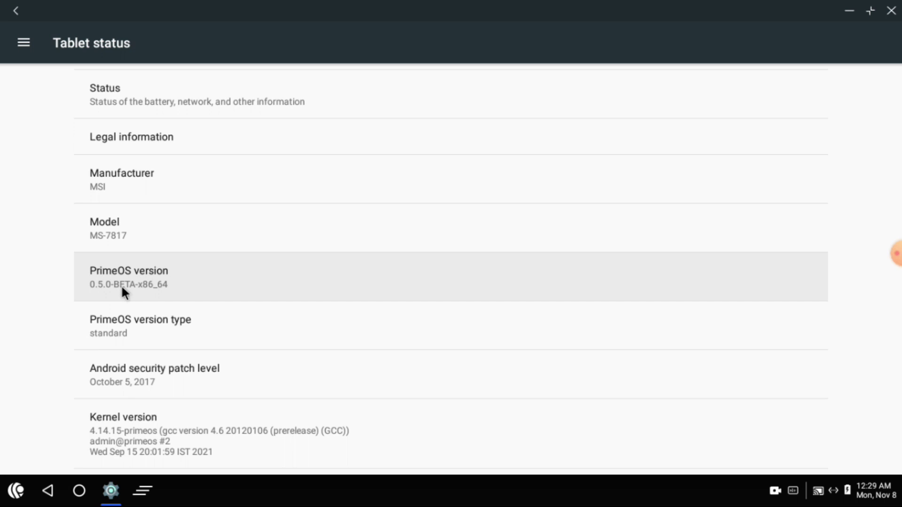
scroll(122, 288, down, 3)
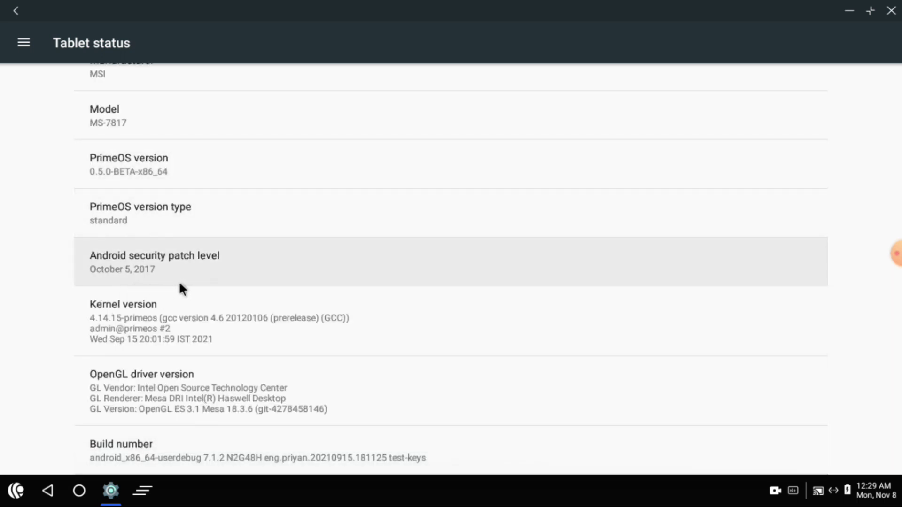
scroll(179, 285, up, 1)
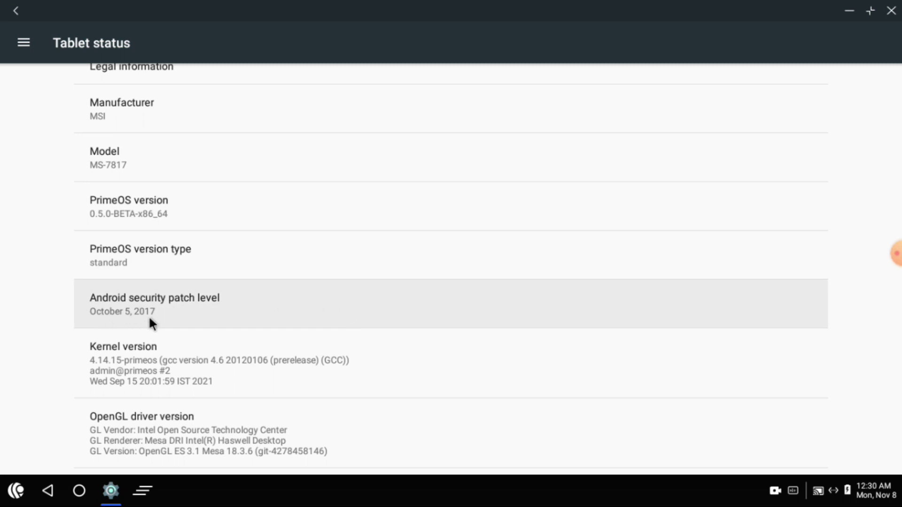
scroll(359, 263, down, 2)
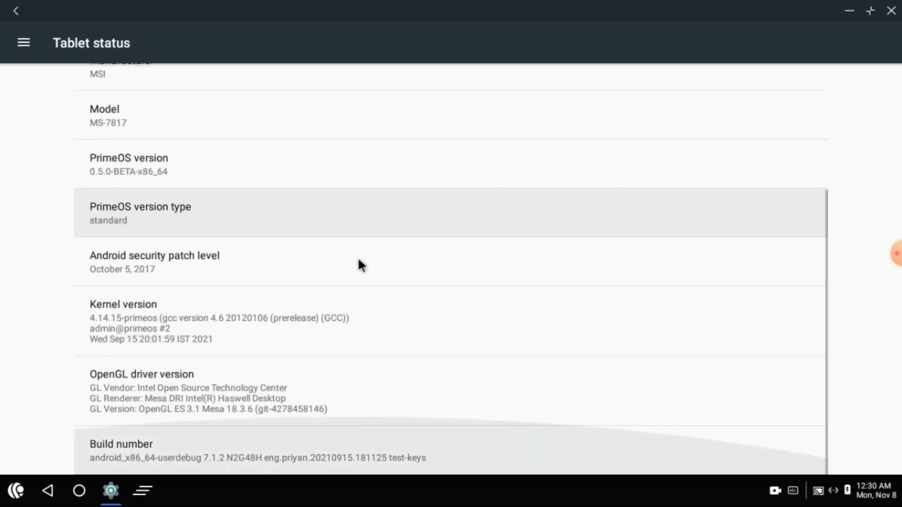
scroll(359, 263, up, 5)
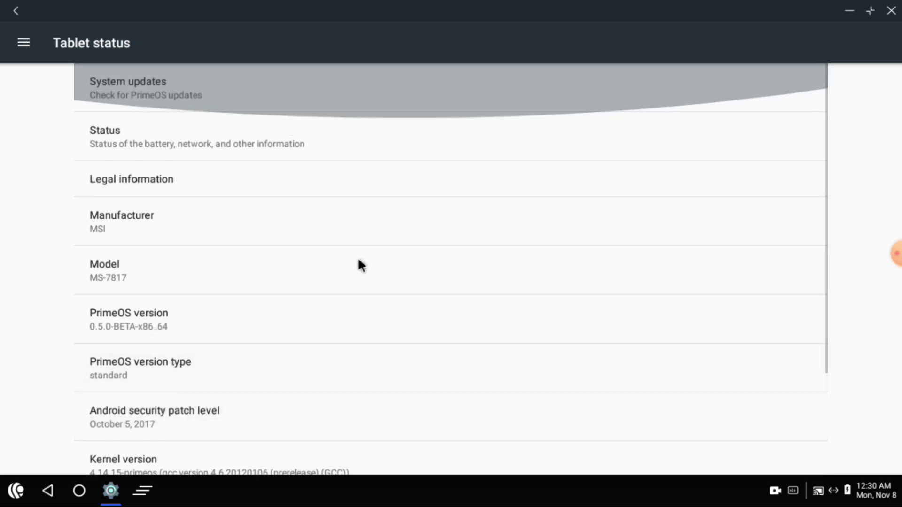
click(16, 10)
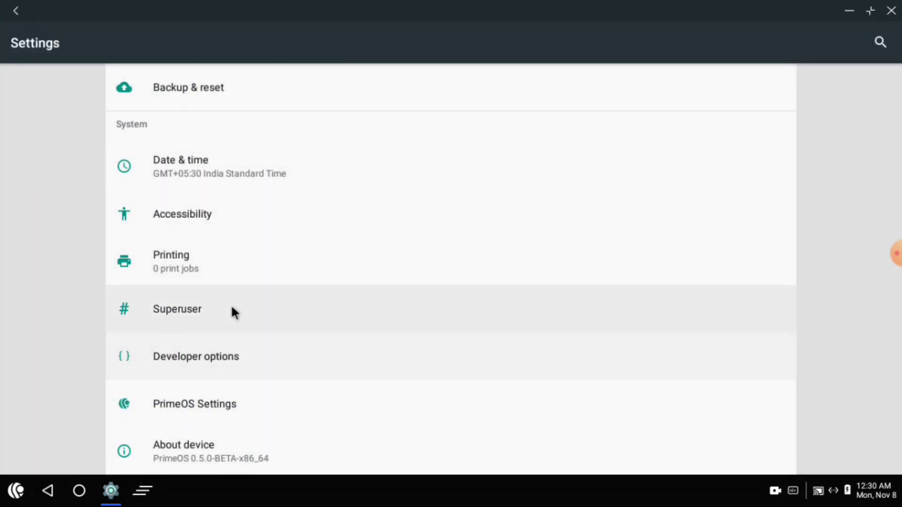
- Verify native bridge is enabled and Root access is 'Apps and ADB', then close Settings
click(214, 407)
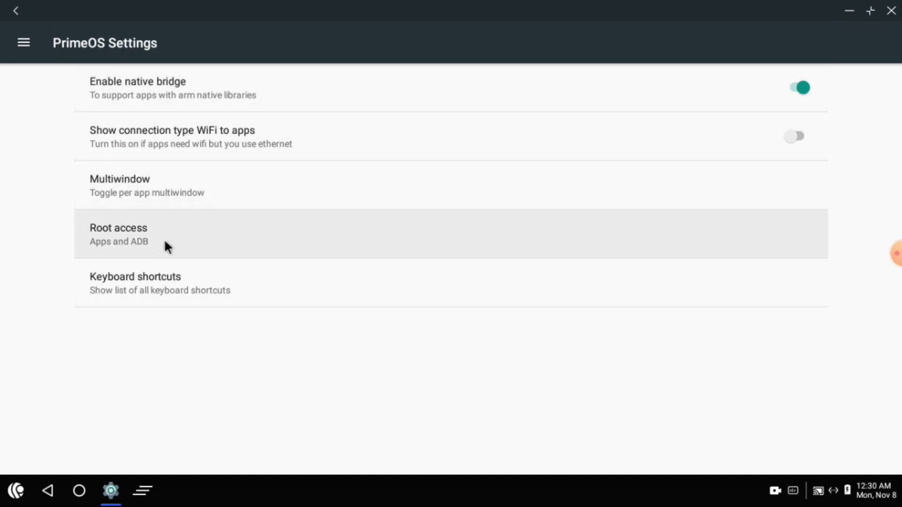
click(197, 241)
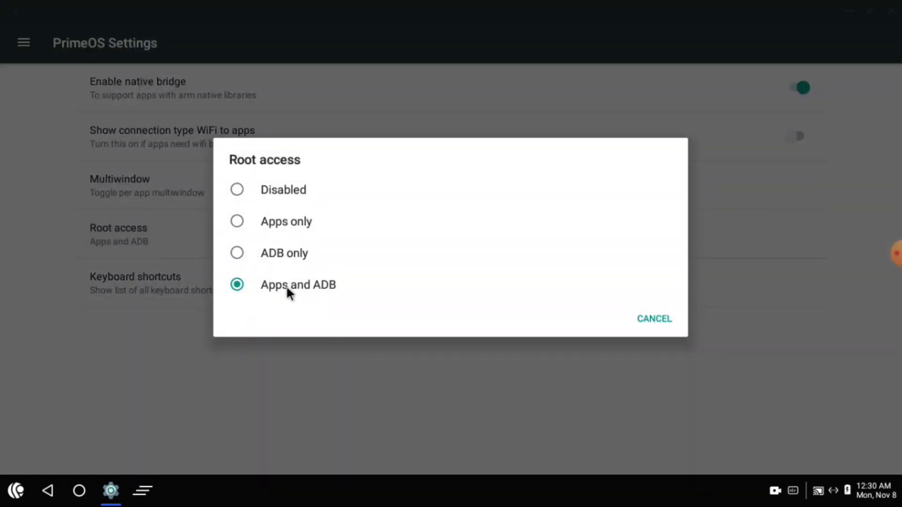
click(654, 319)
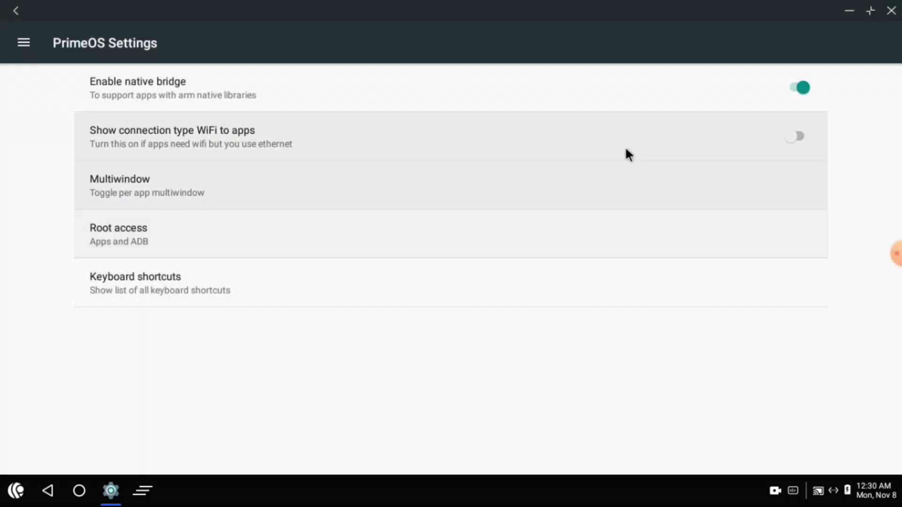
click(892, 12)
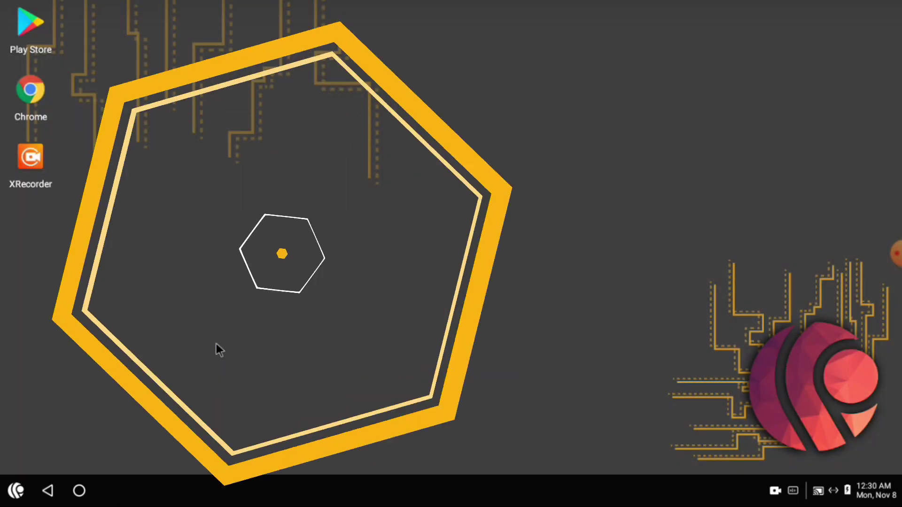
click(35, 91)
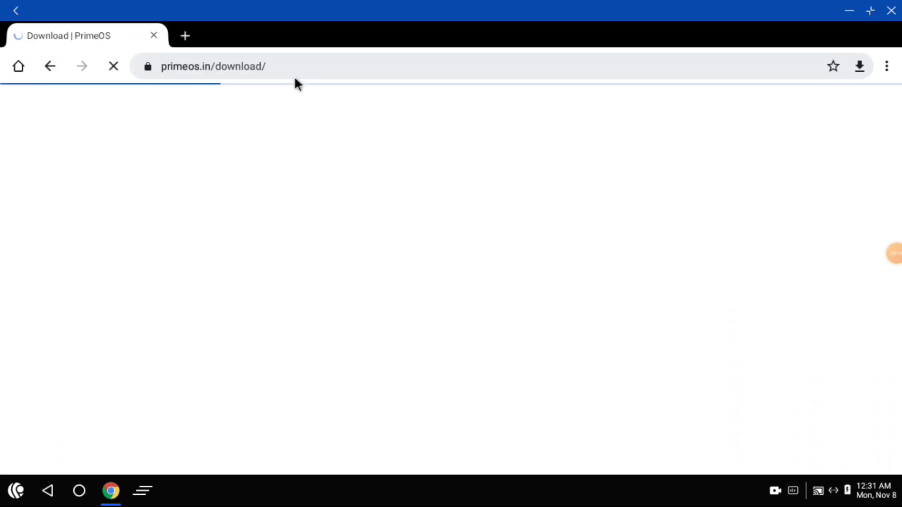
click(289, 70)
text(www.google.lk)
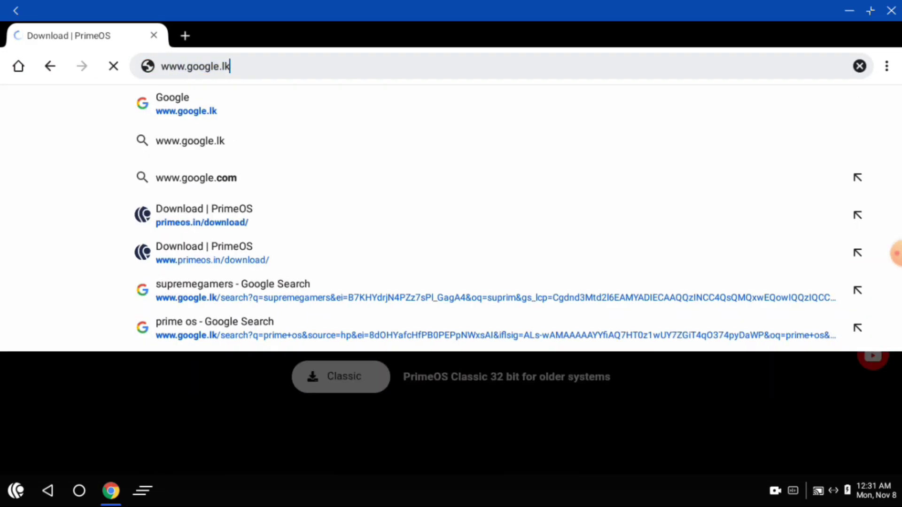
key(Return)
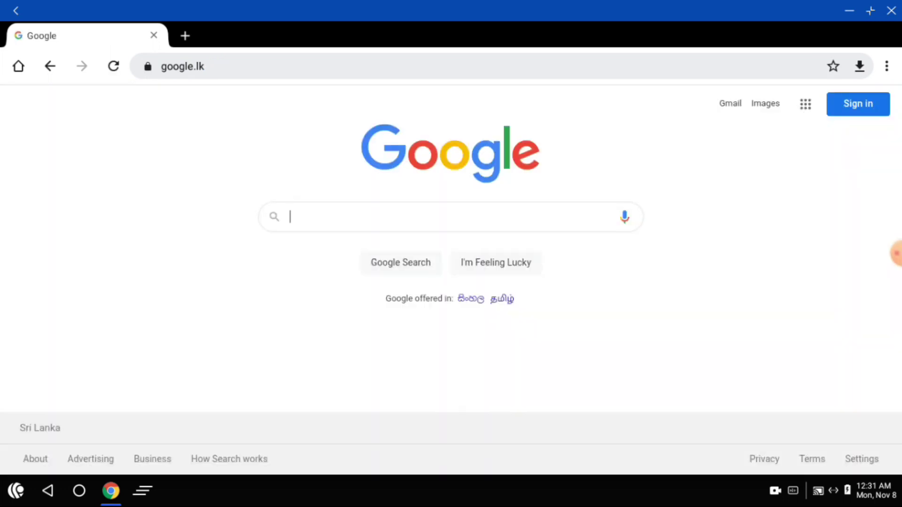
text(apkplz)
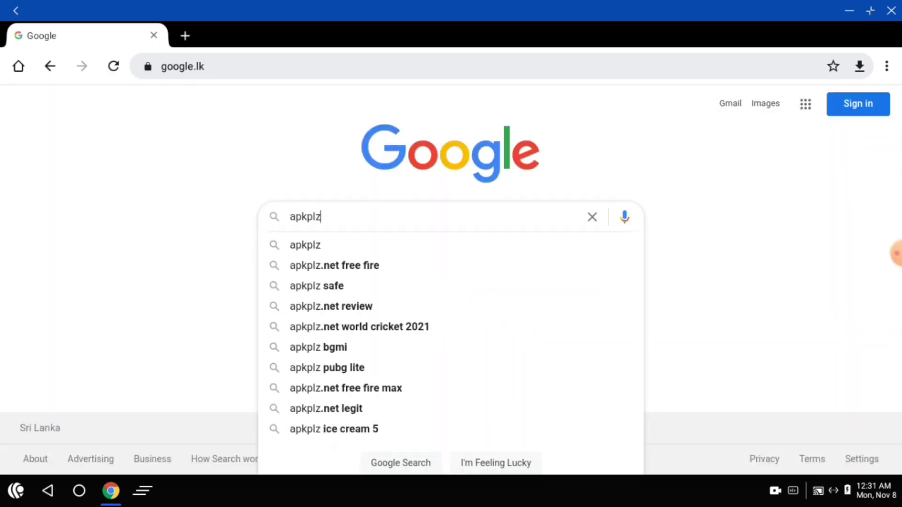
key(Return)
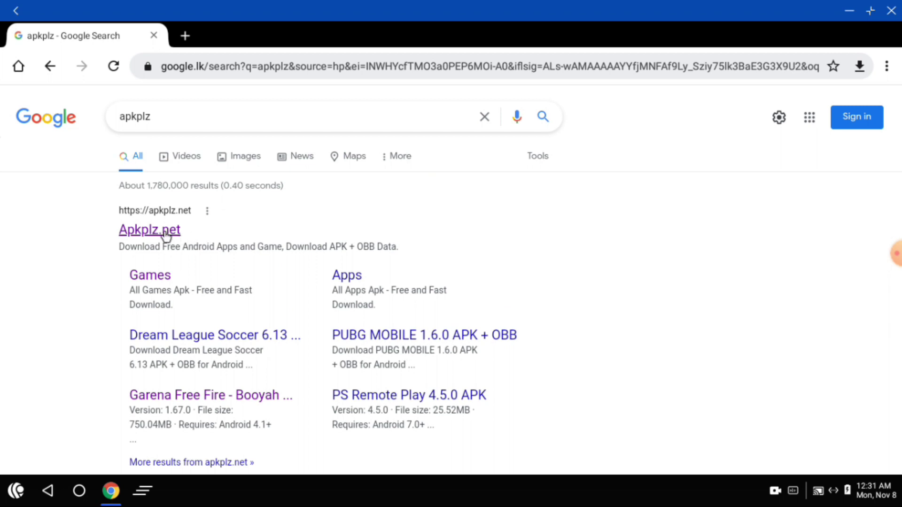
- On Apkplz.net, open the Garena Free Fire 1.67.0 APK + OBB page from Games, then close Chrome
click(159, 233)
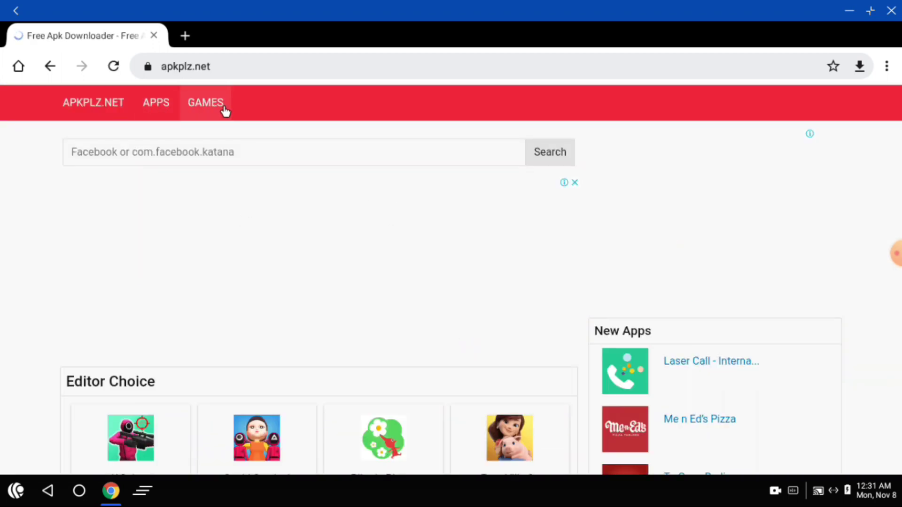
click(219, 106)
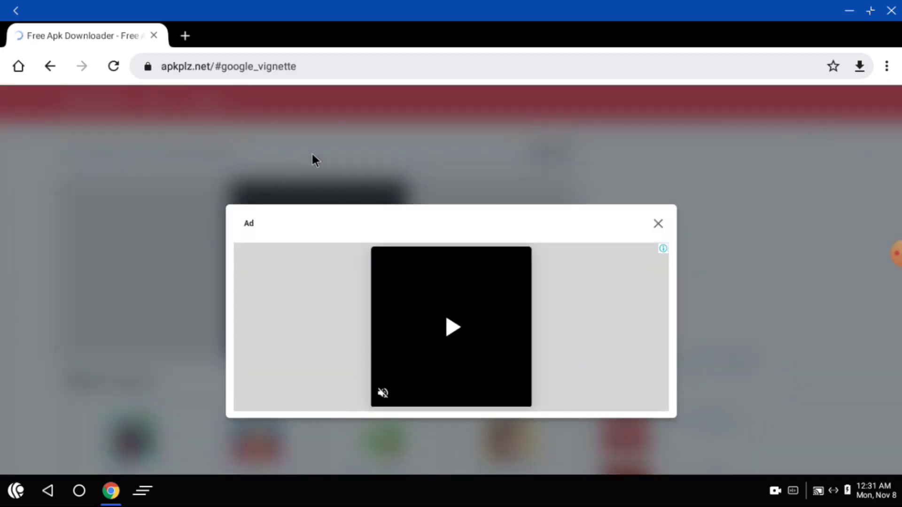
click(657, 226)
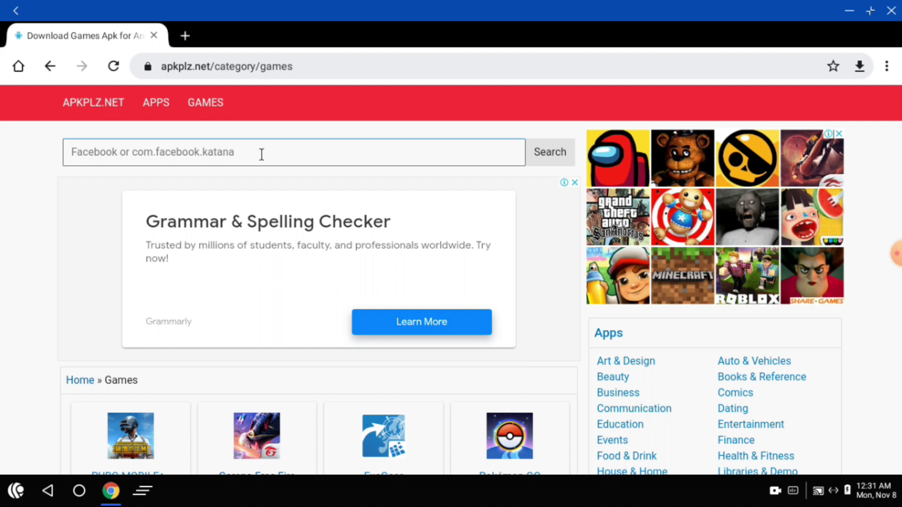
scroll(268, 174, down, 2)
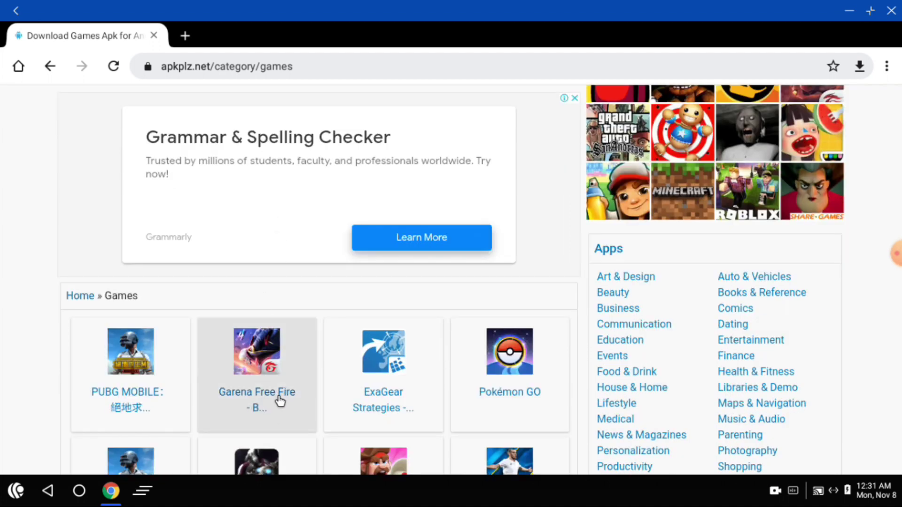
click(260, 401)
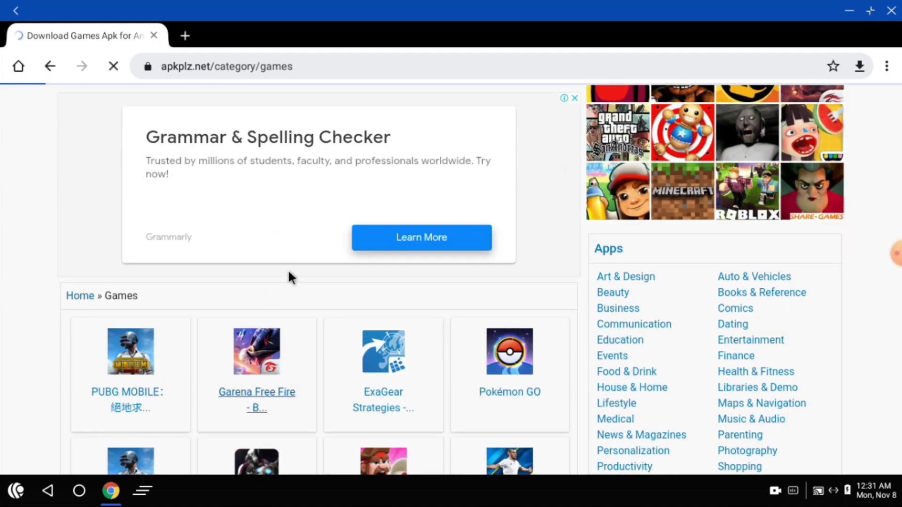
scroll(289, 270, down, 2)
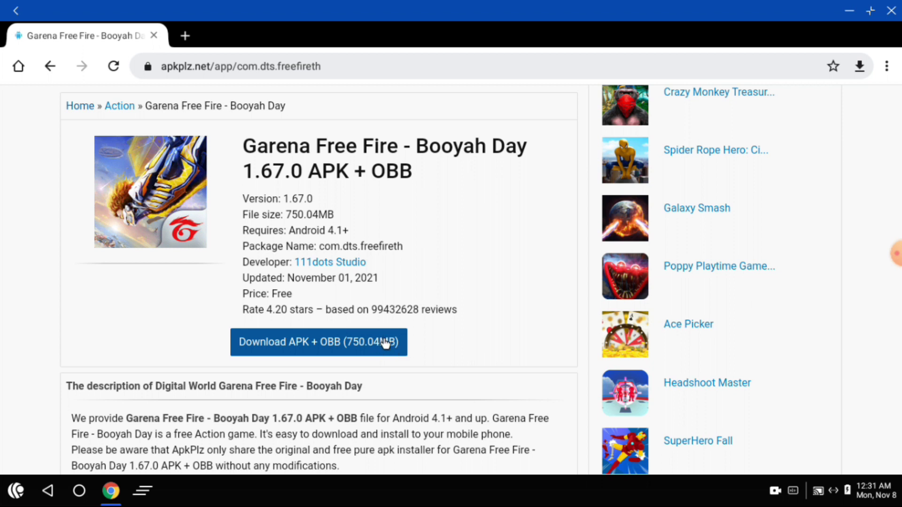
click(891, 11)
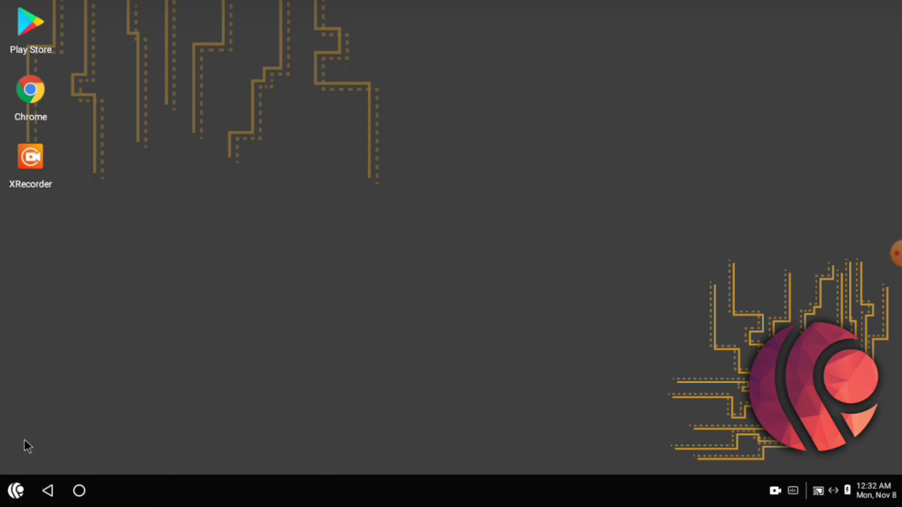
- Launch FX File Explorer, peek into the Download folder, and return to Home
click(15, 491)
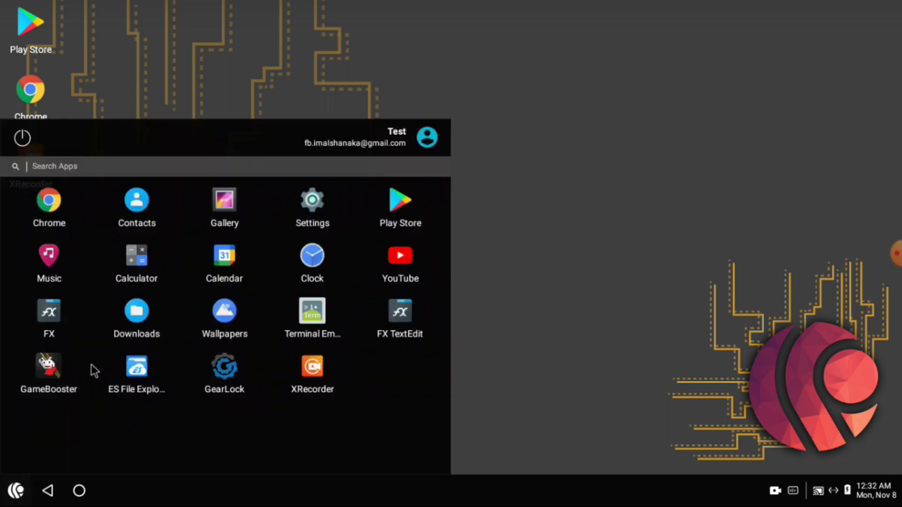
click(53, 320)
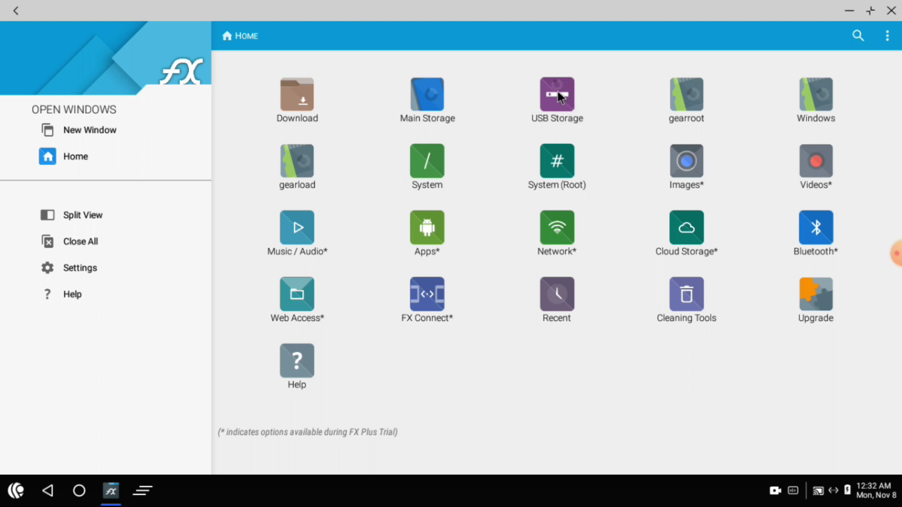
click(300, 99)
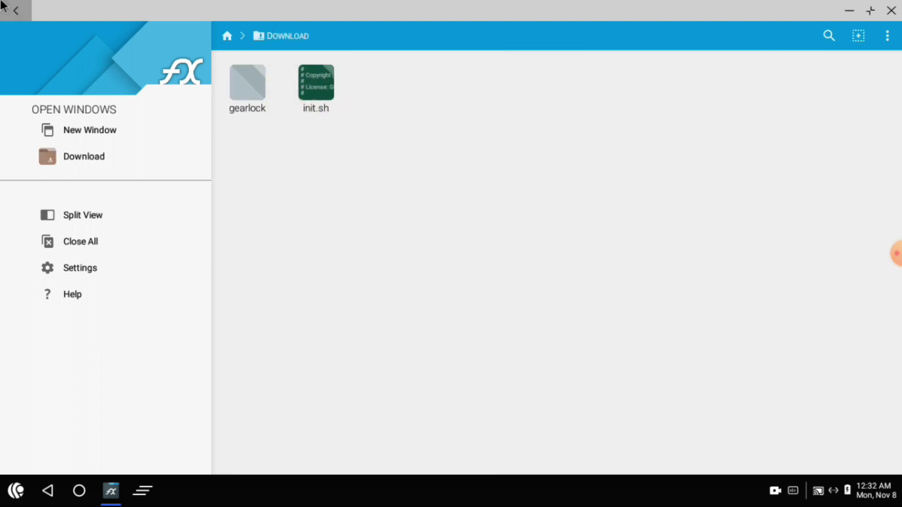
click(18, 10)
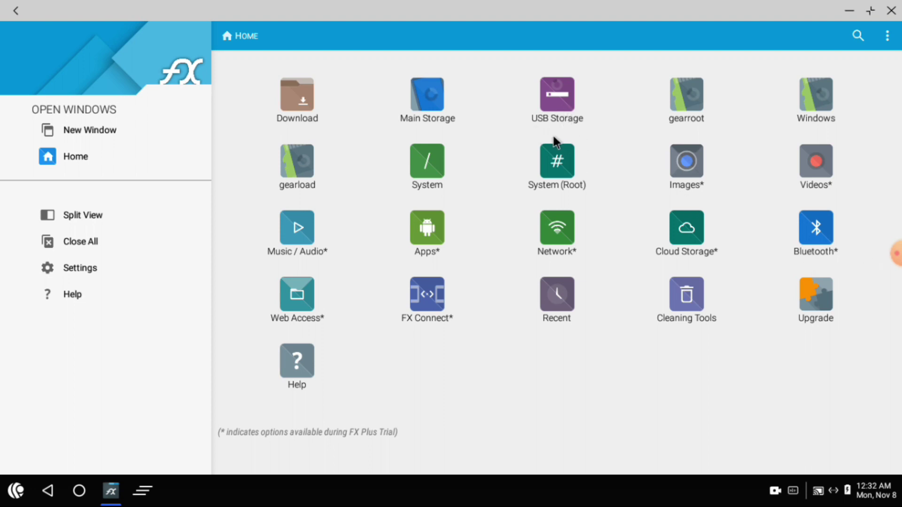
- Browse USB Storage to freef/Android and select the obb folder
click(563, 100)
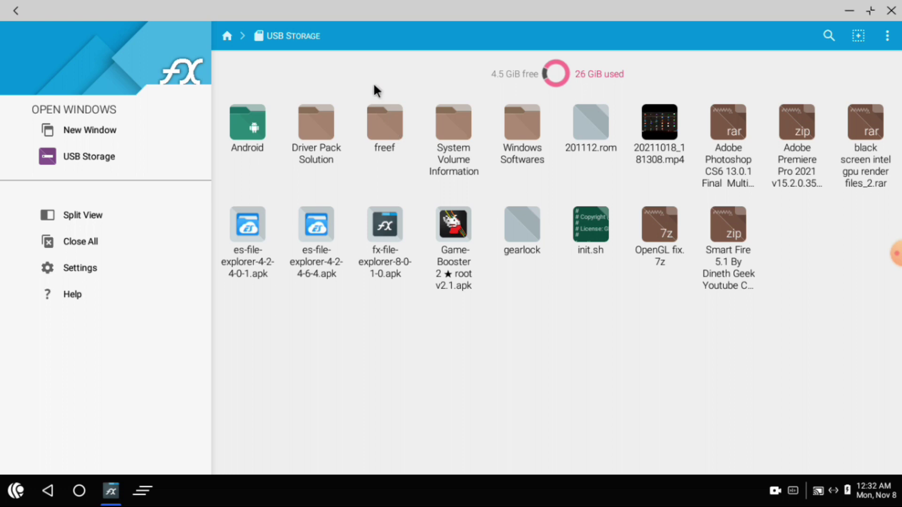
click(386, 127)
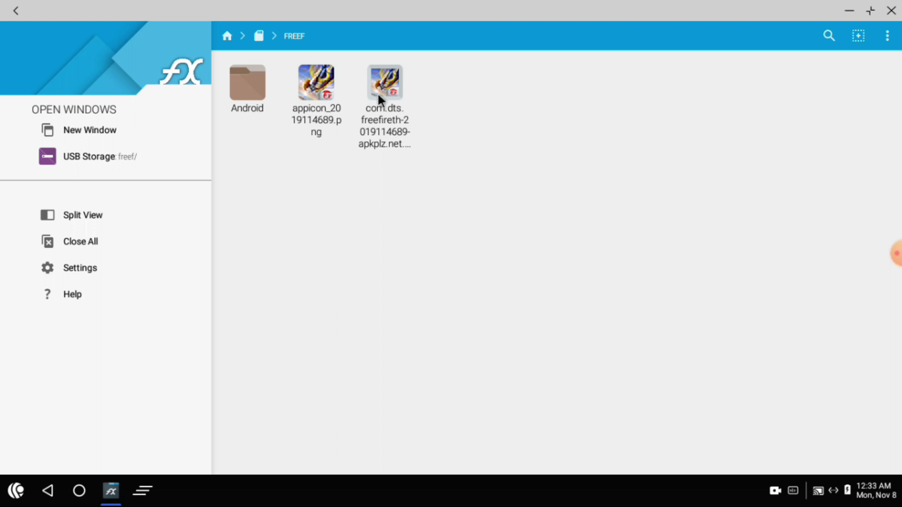
click(253, 87)
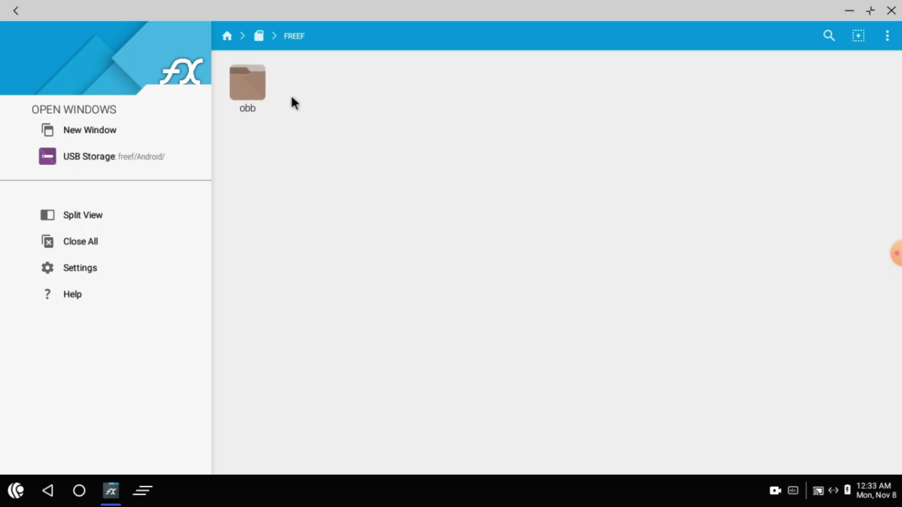
click(250, 92)
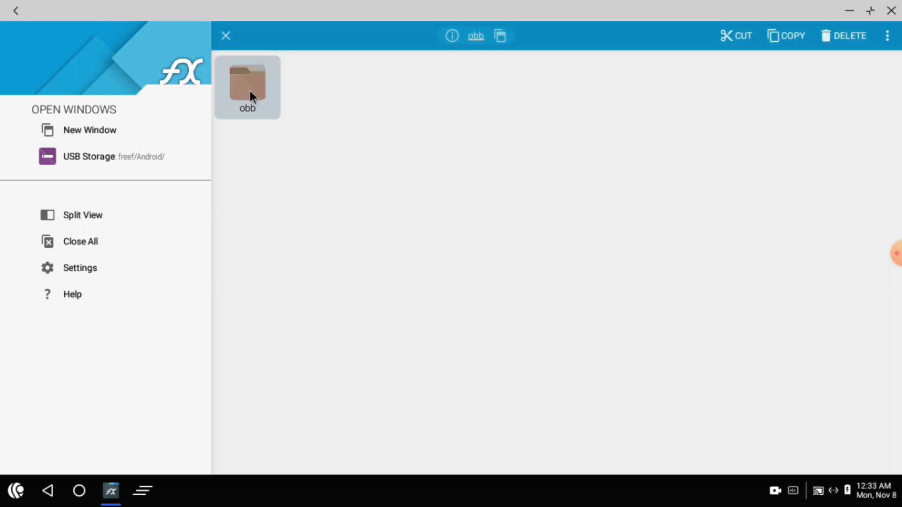
- Copy the obb folder (700.2 MiB) and paste it into Main Storage/Android
click(793, 38)
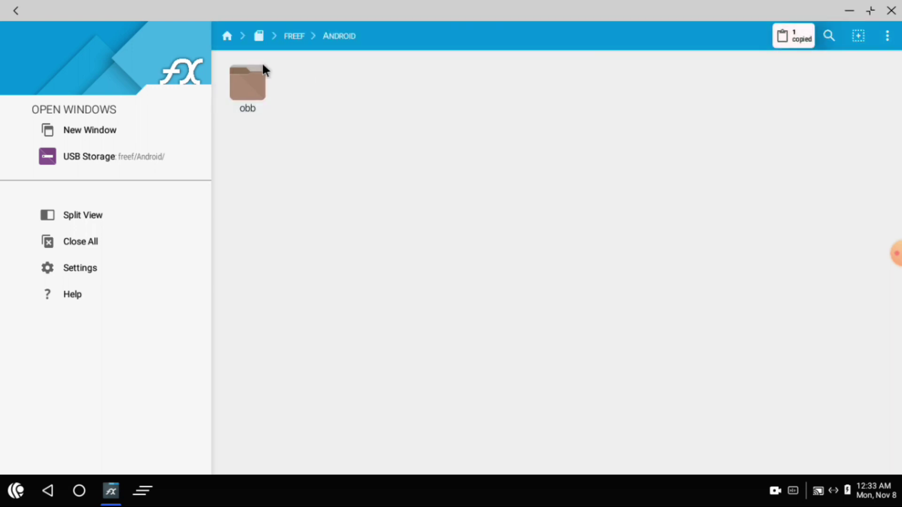
click(95, 130)
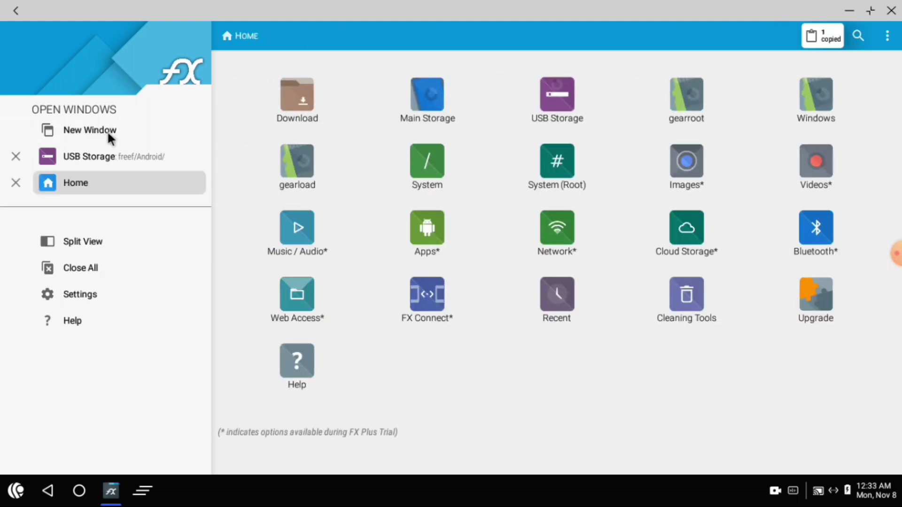
click(432, 103)
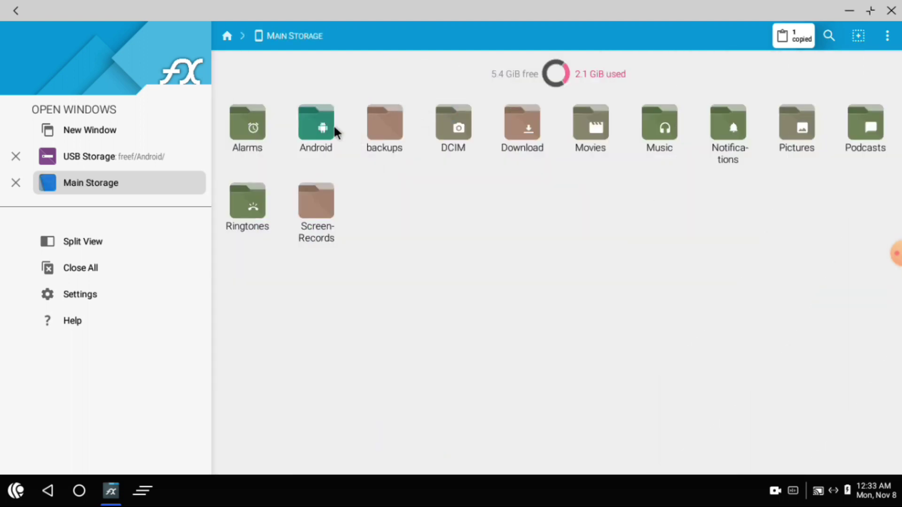
click(325, 125)
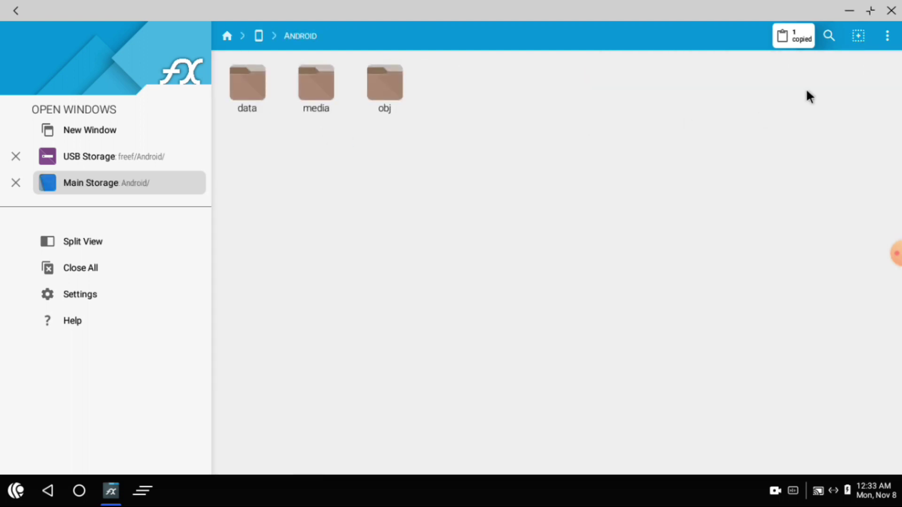
click(792, 38)
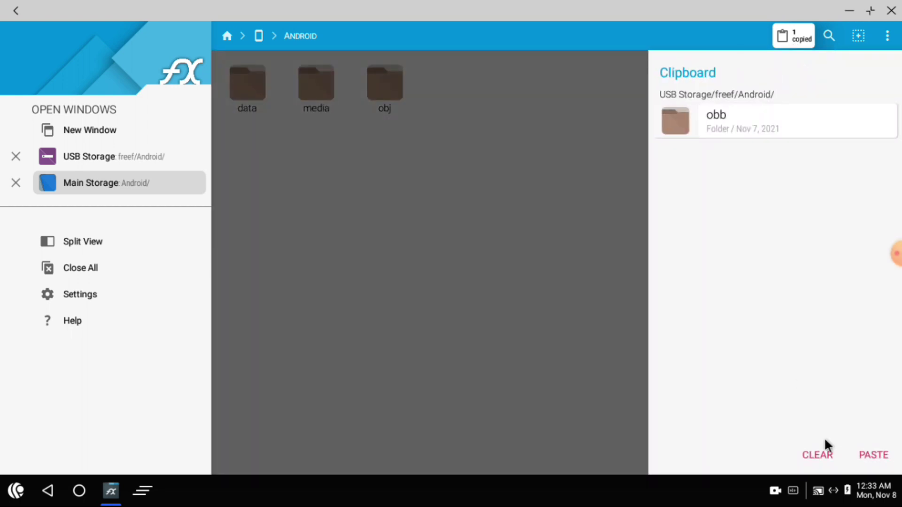
click(873, 455)
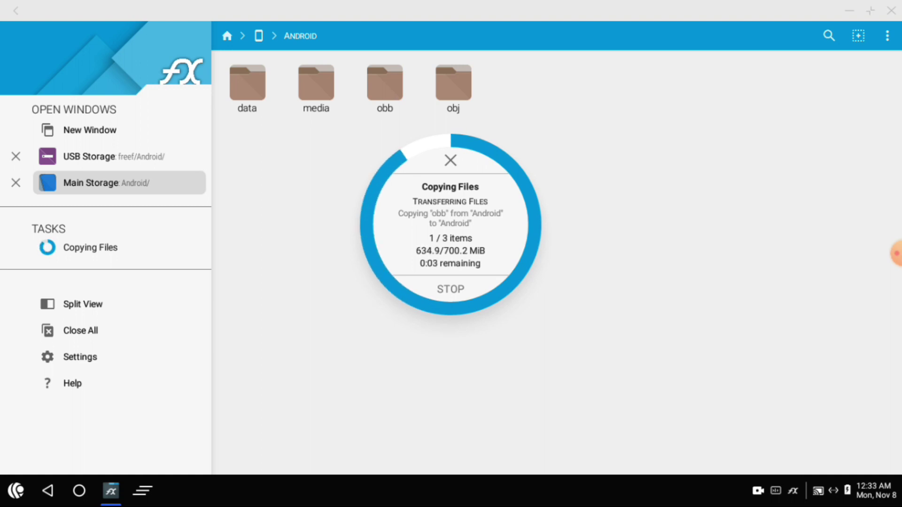
- Close the Main Storage window and browse to the freef folder on USB Storage in a new window
click(19, 12)
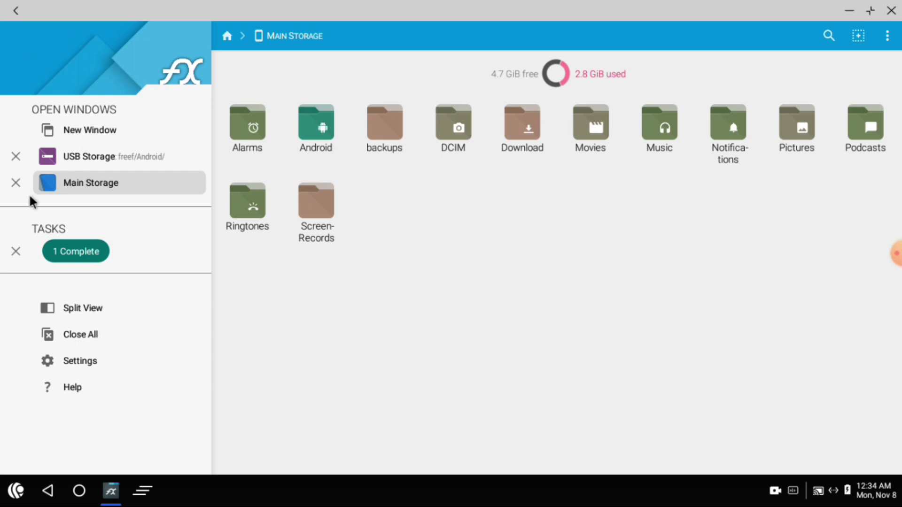
click(16, 184)
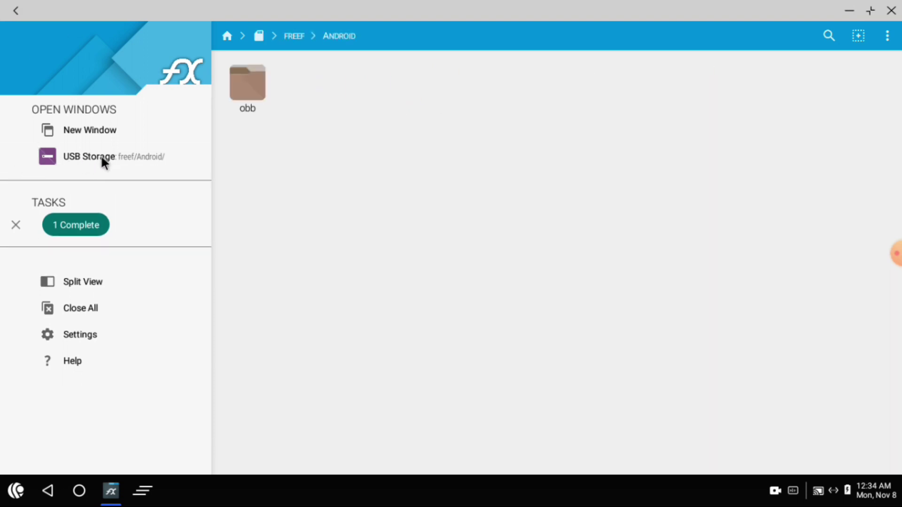
click(99, 130)
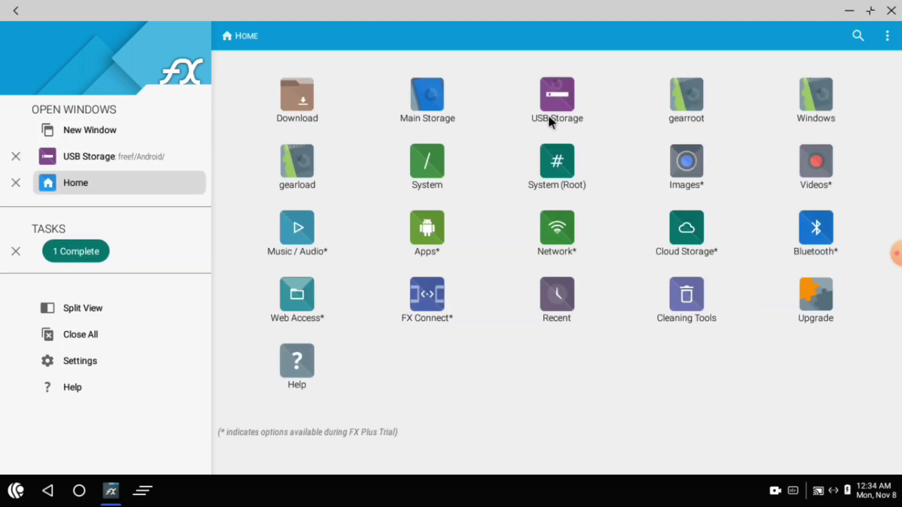
click(565, 101)
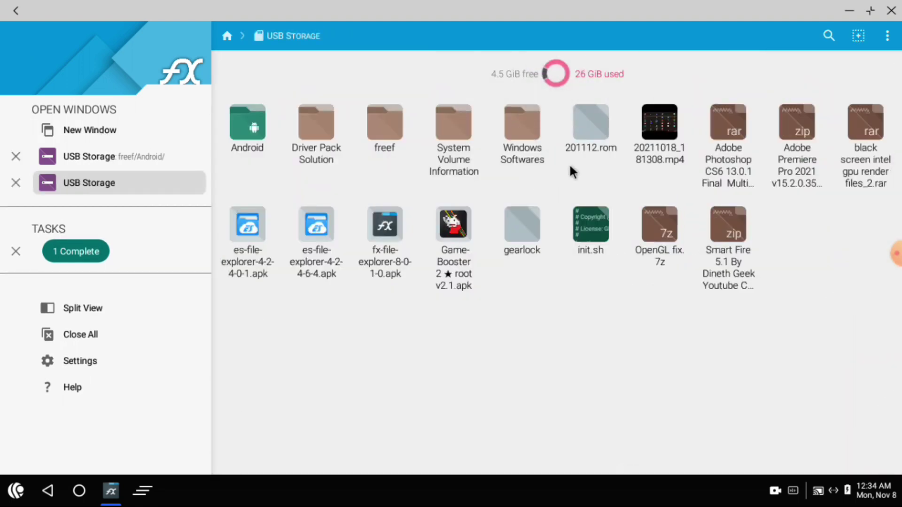
click(395, 133)
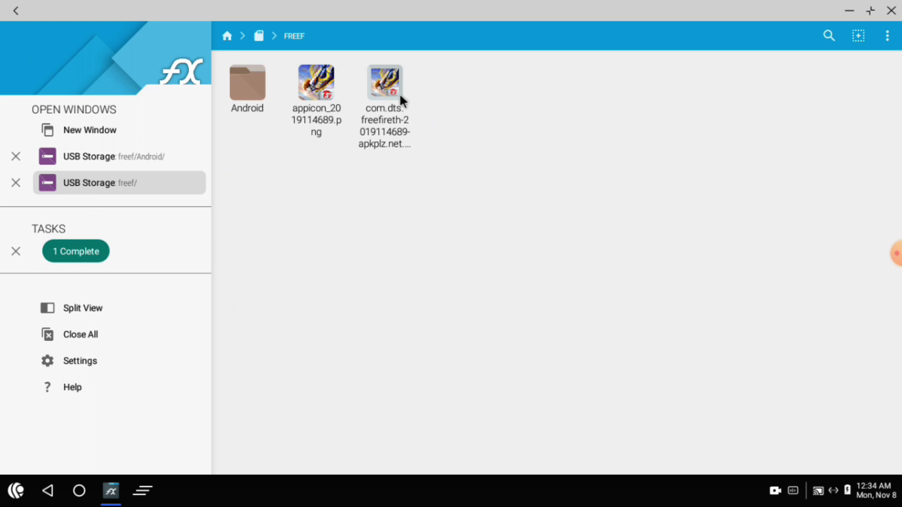
- Install Free Fire from the com.dts APK and close FX File Explorer
click(387, 100)
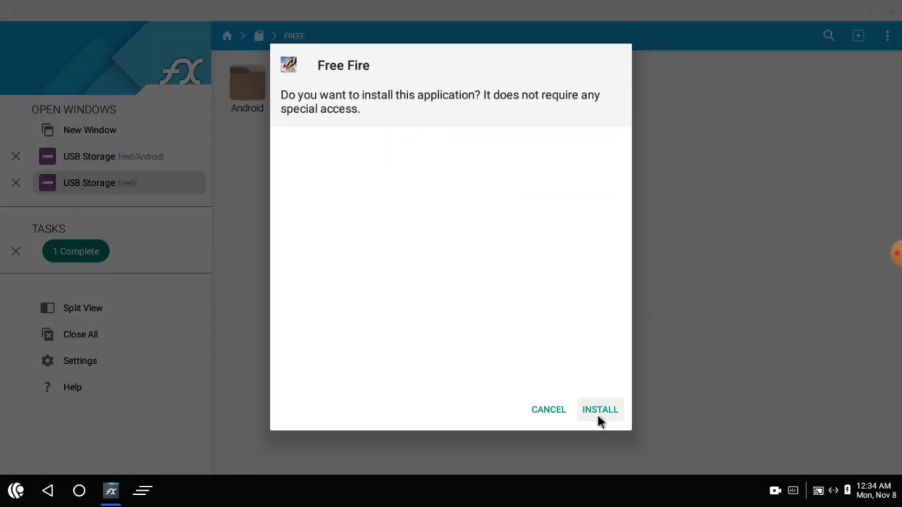
click(599, 418)
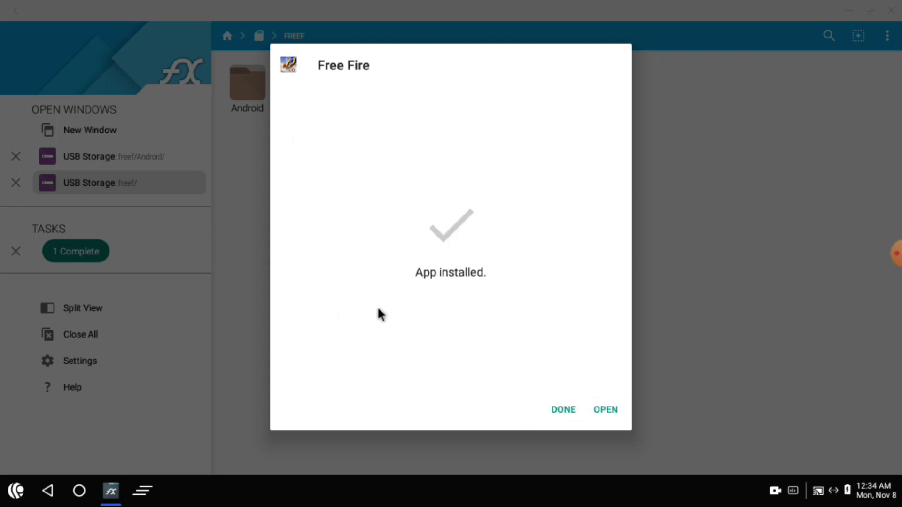
click(564, 410)
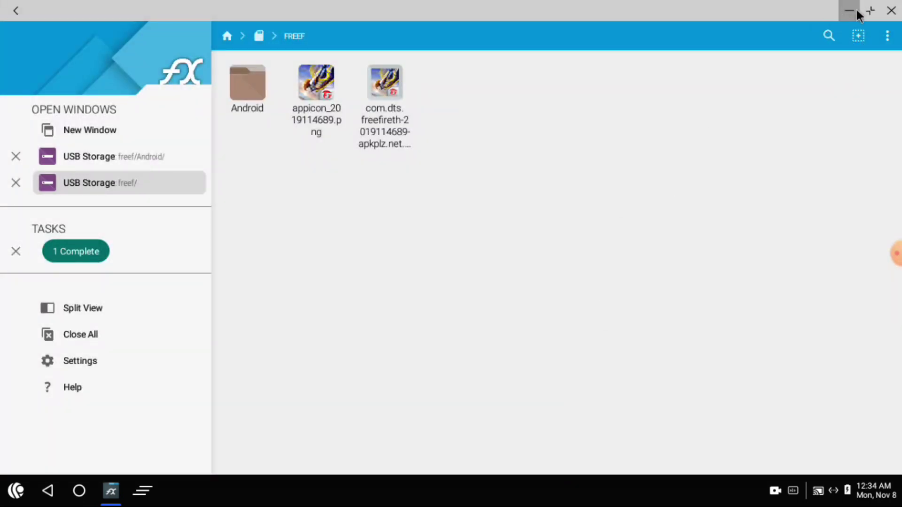
click(898, 6)
- Launch GameBooster, apply ULTRA Gaming mode from the Modes tab, and close the booster
click(11, 499)
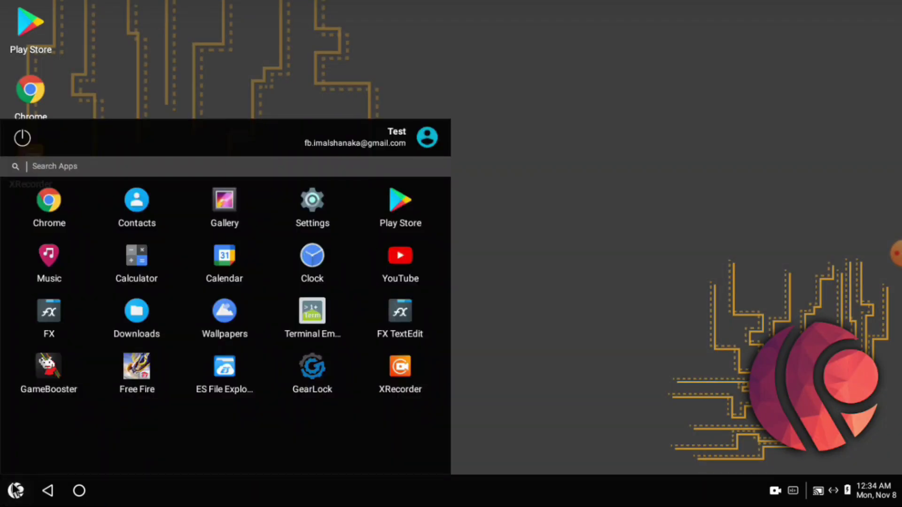
click(45, 369)
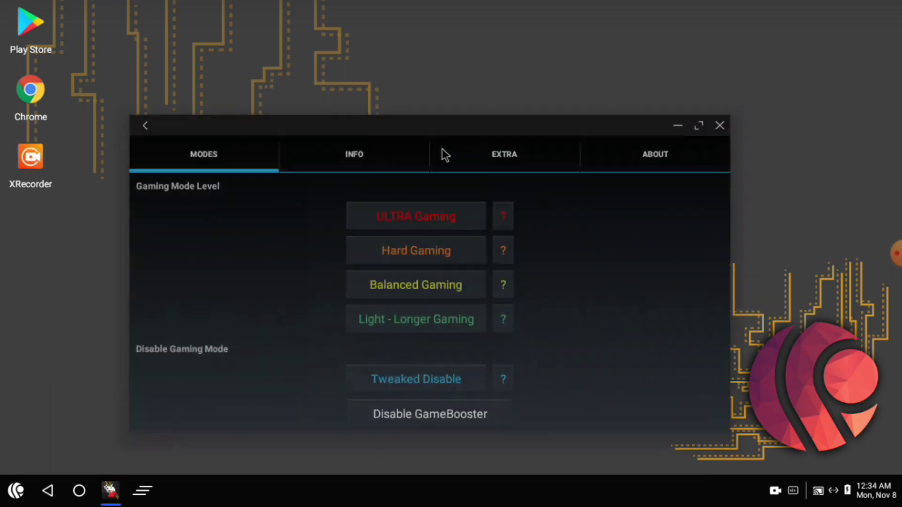
drag(403, 41, 473, 29)
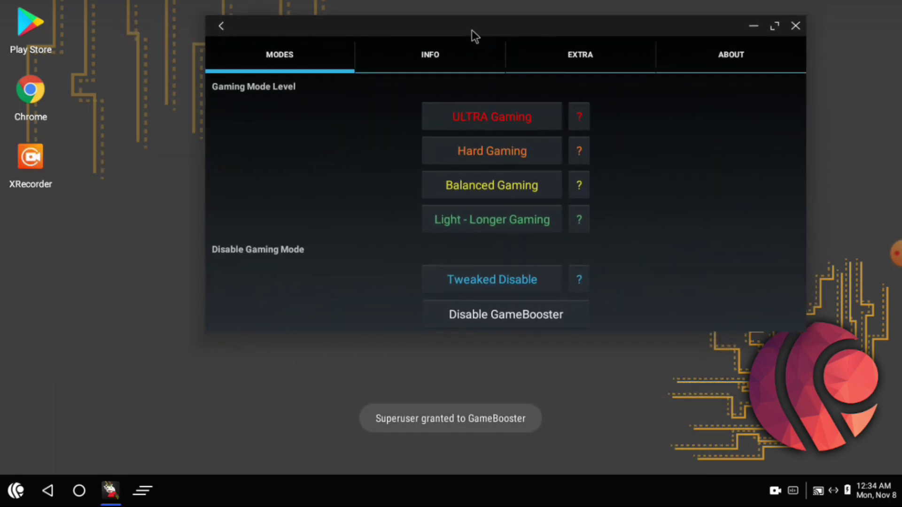
click(503, 119)
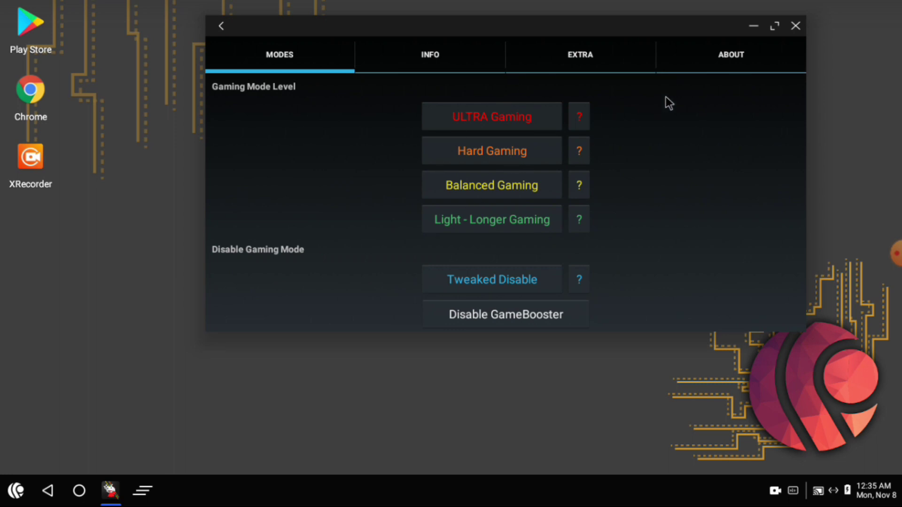
drag(553, 24, 540, 45)
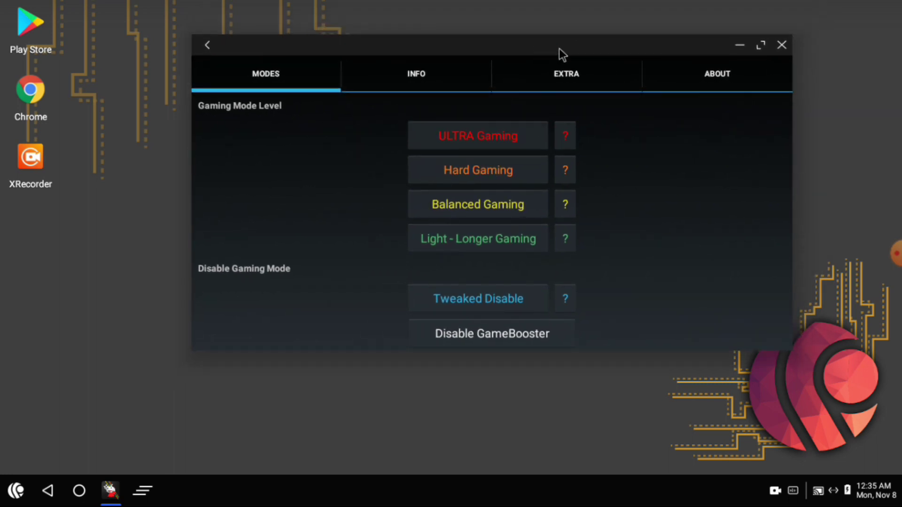
click(782, 47)
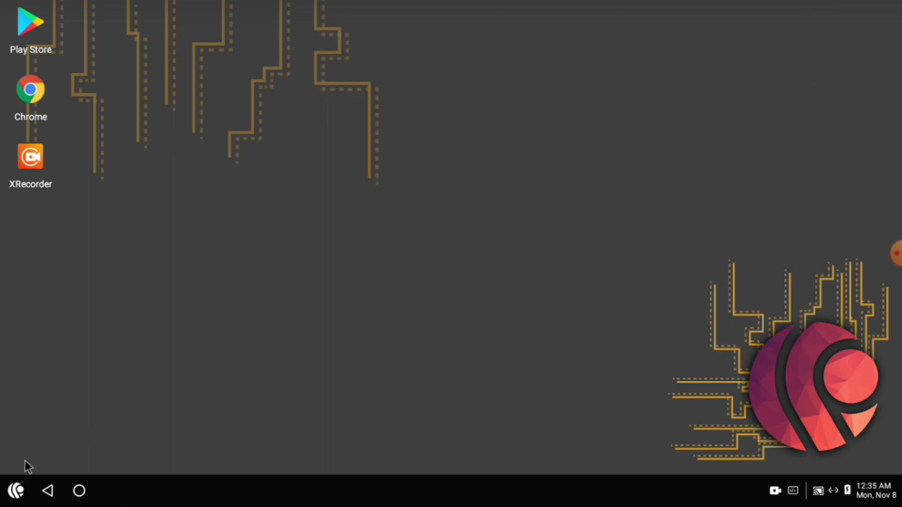
- Launch Free Fire from the app list and allow its data and storage access requests
click(16, 490)
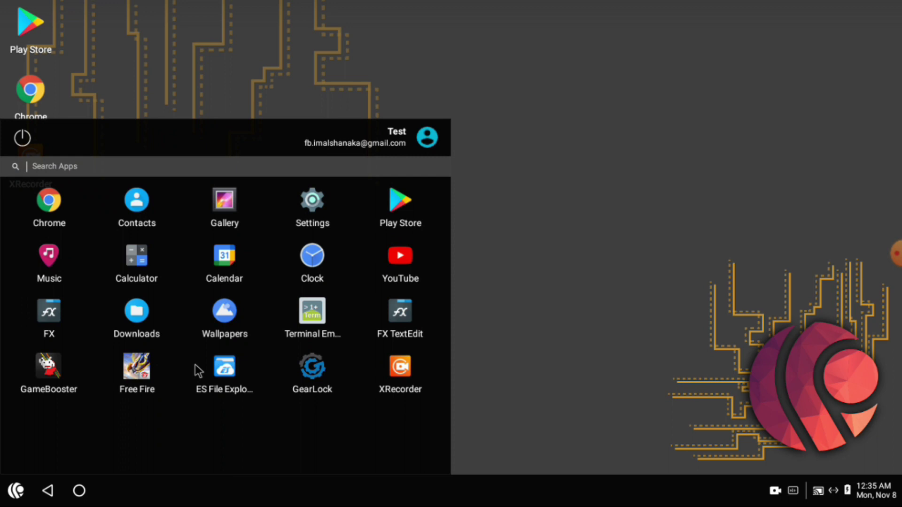
click(691, 219)
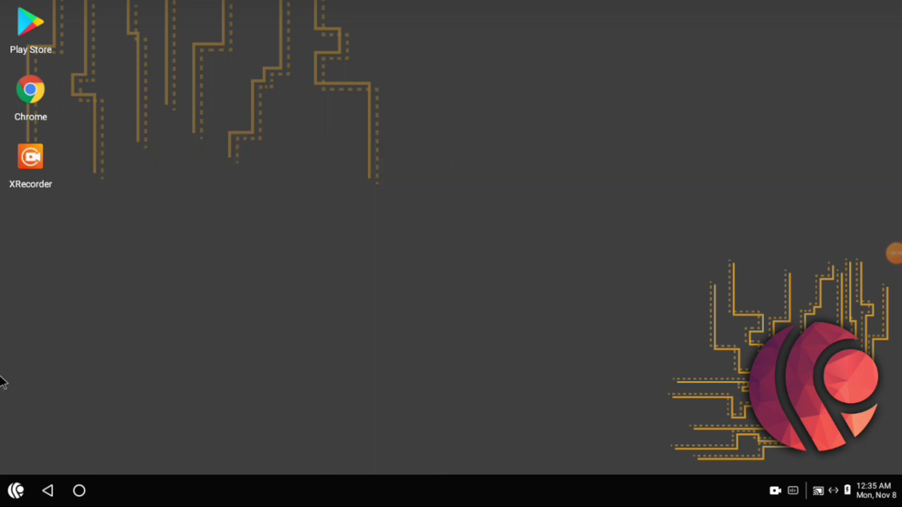
click(14, 492)
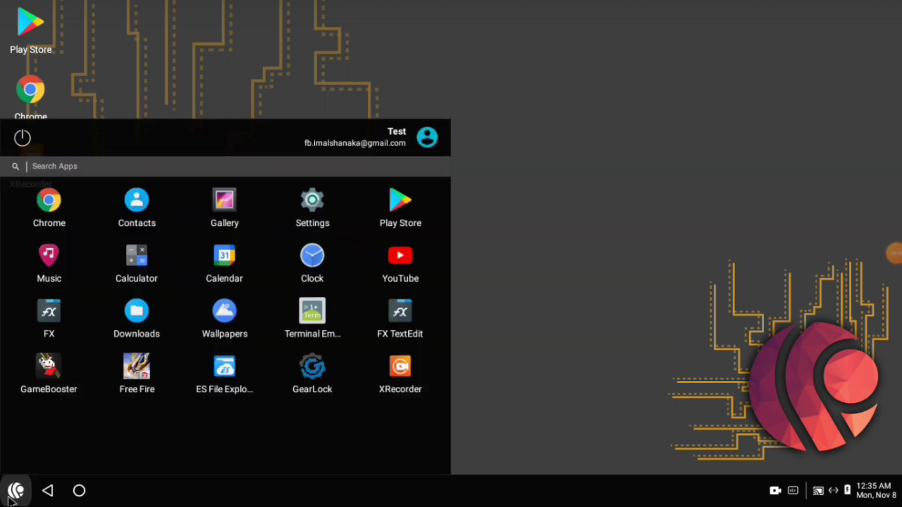
click(144, 371)
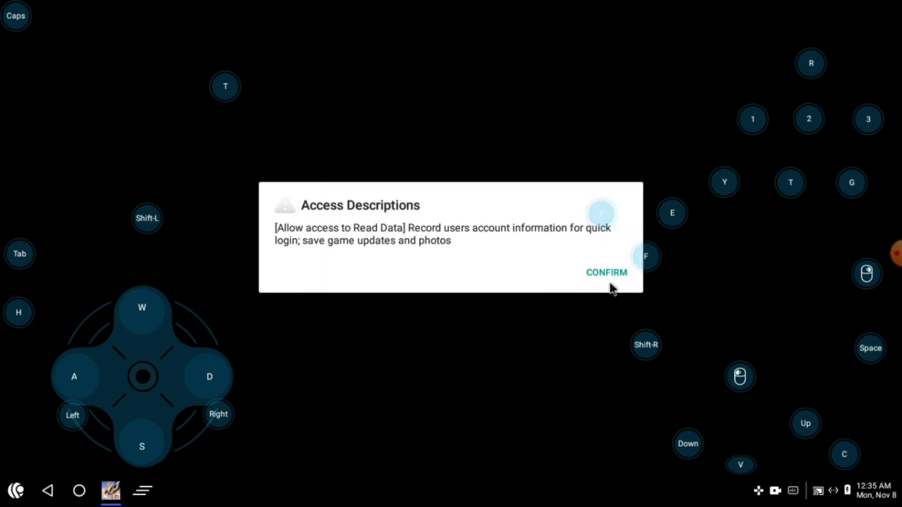
click(607, 272)
click(598, 261)
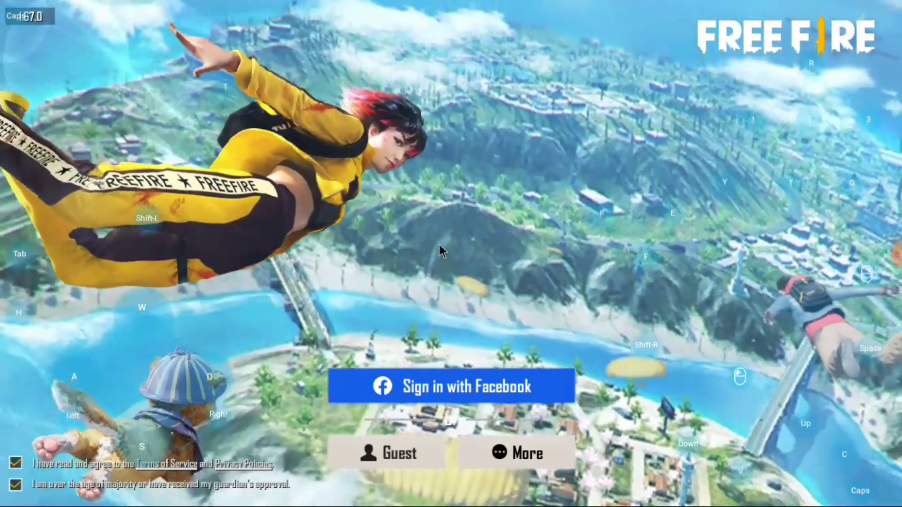
- Once the login screen loads, quit Free Fire with Escape and confirm
mouse_move(14, 504)
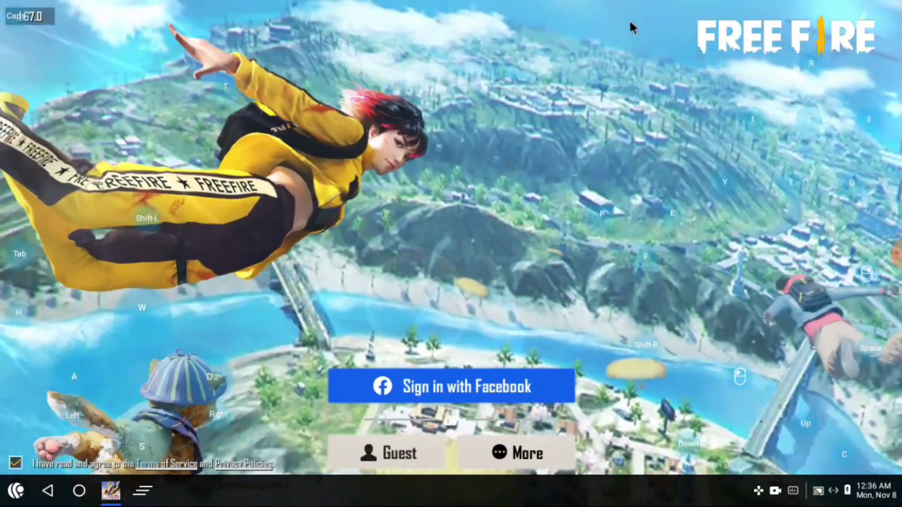
key(Escape)
click(622, 317)
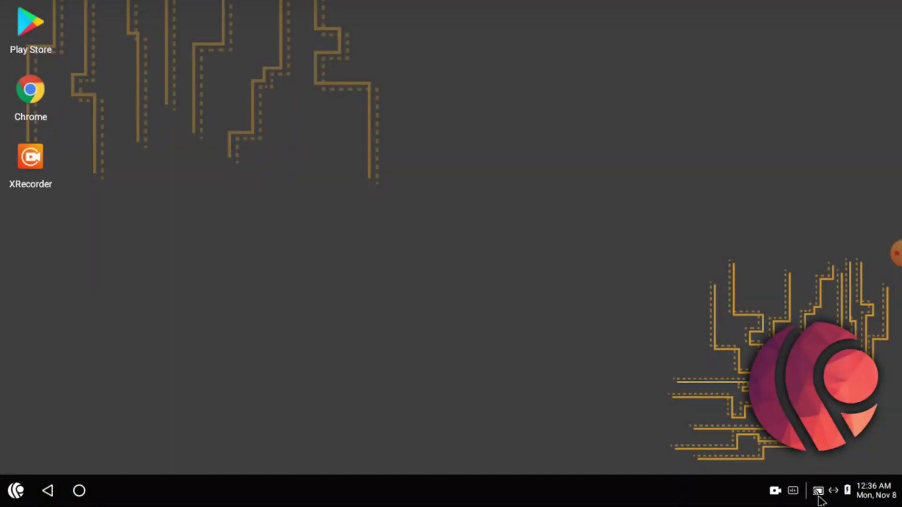
- Lower the system volume to almost silent from the notification panel, then close the panel
click(820, 499)
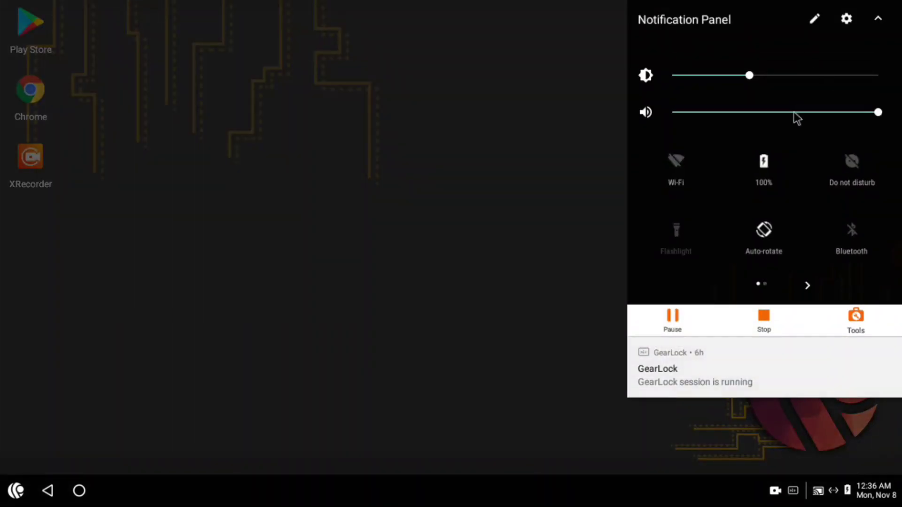
click(762, 112)
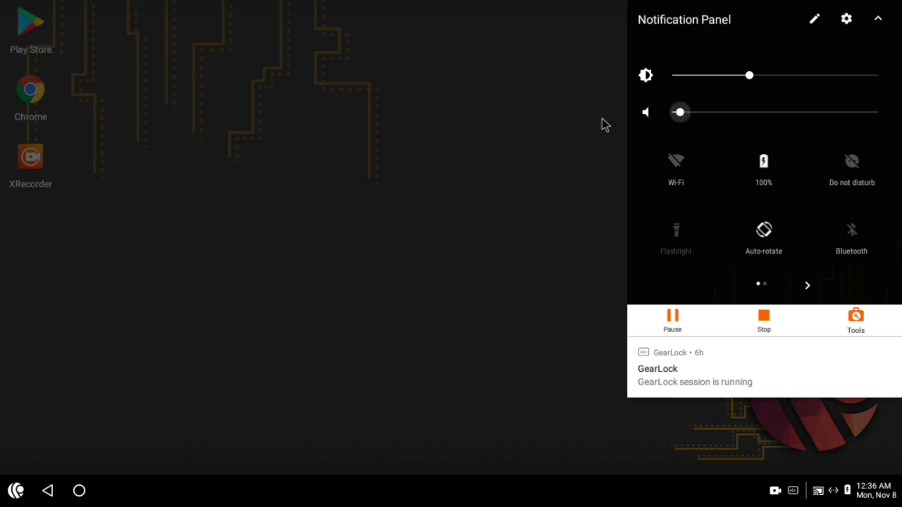
click(329, 111)
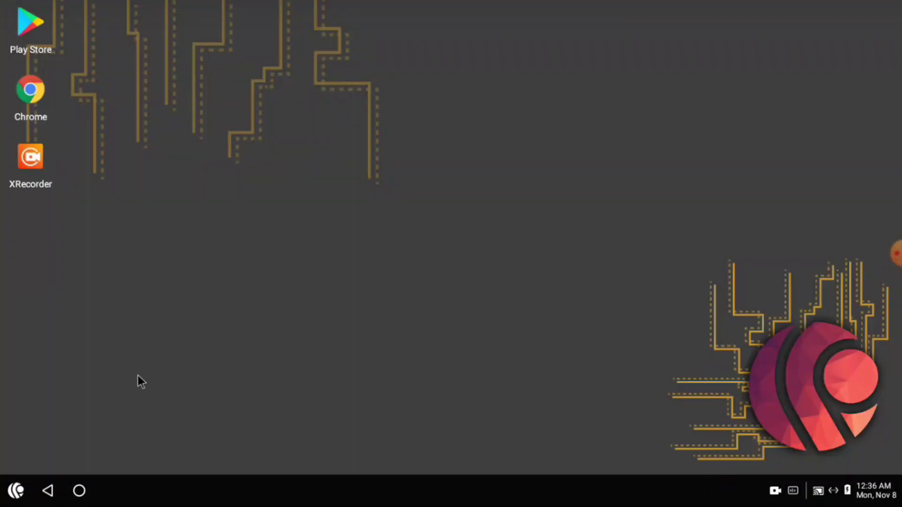
click(15, 491)
- Open Free Fire's permission list under Settings > Apps
click(312, 207)
scroll(329, 305, down, 3)
scroll(332, 308, down, 3)
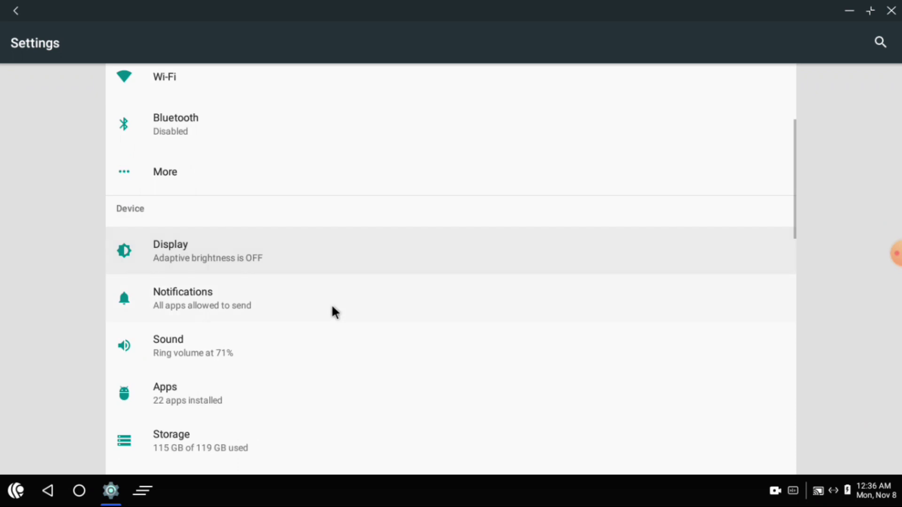
click(193, 398)
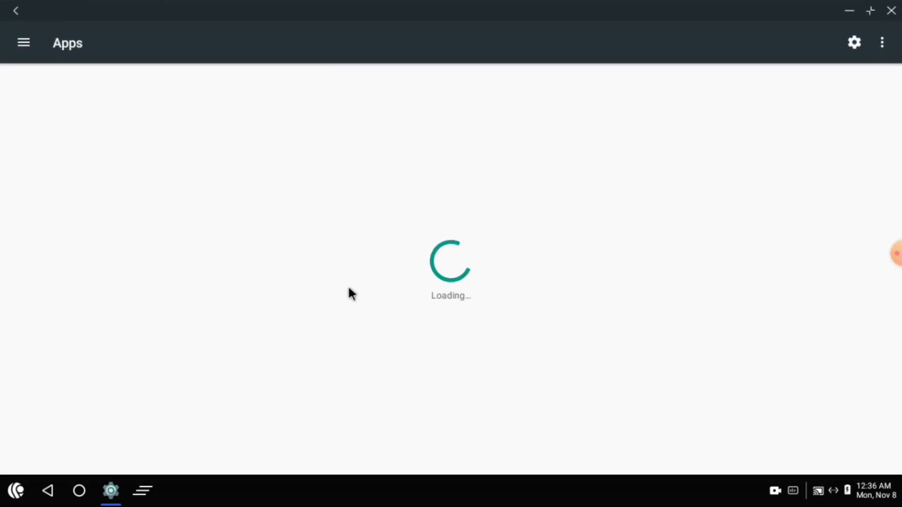
scroll(304, 276, down, 3)
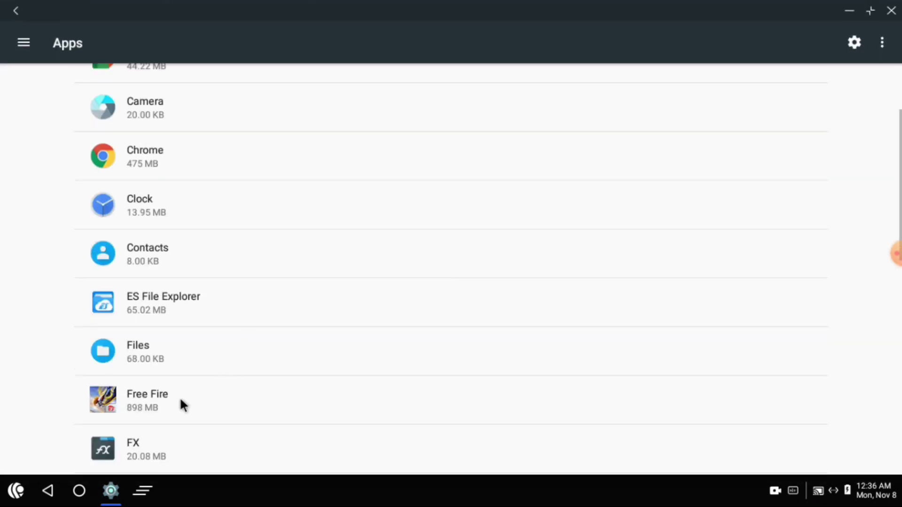
click(182, 405)
click(153, 270)
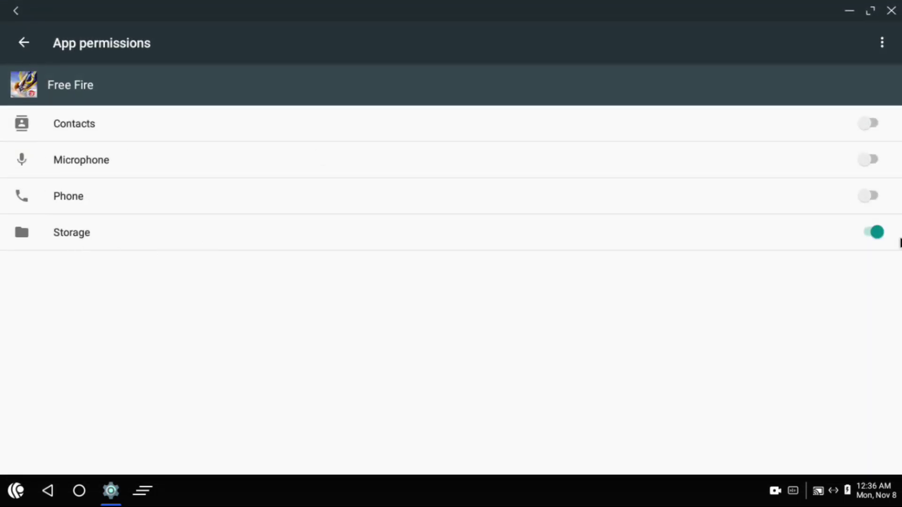
- Allow the Phone, Microphone and Contacts permissions, then close Settings
click(873, 194)
click(872, 162)
click(875, 124)
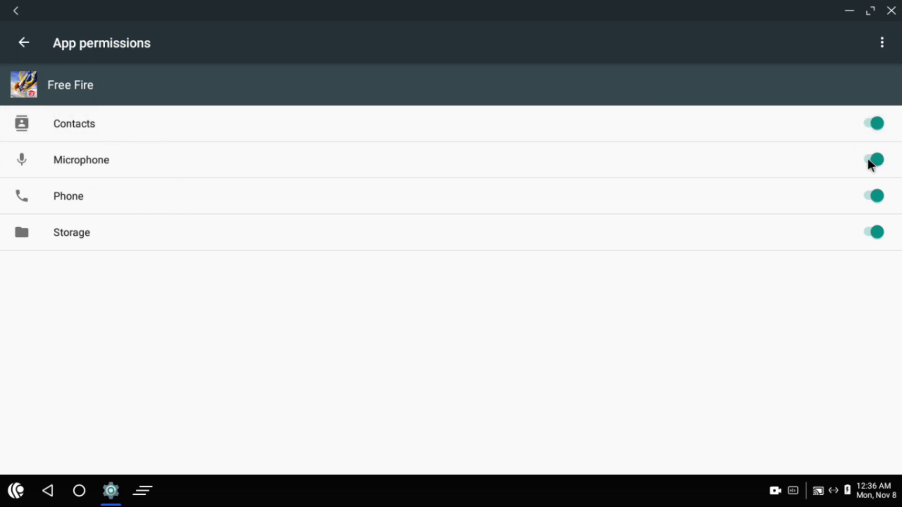
click(892, 13)
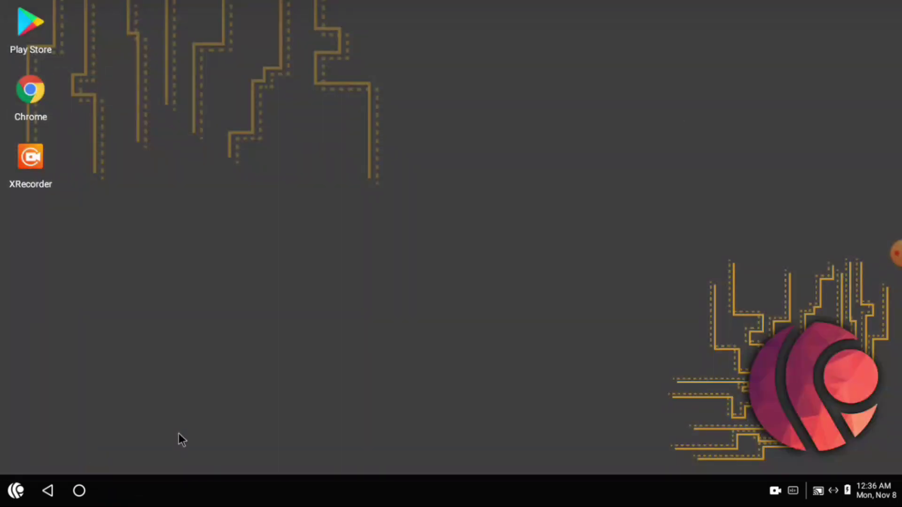
- Relaunch Free Fire, toggle the F12 key-mapping editor, and choose Sign in with Facebook
click(15, 490)
click(132, 385)
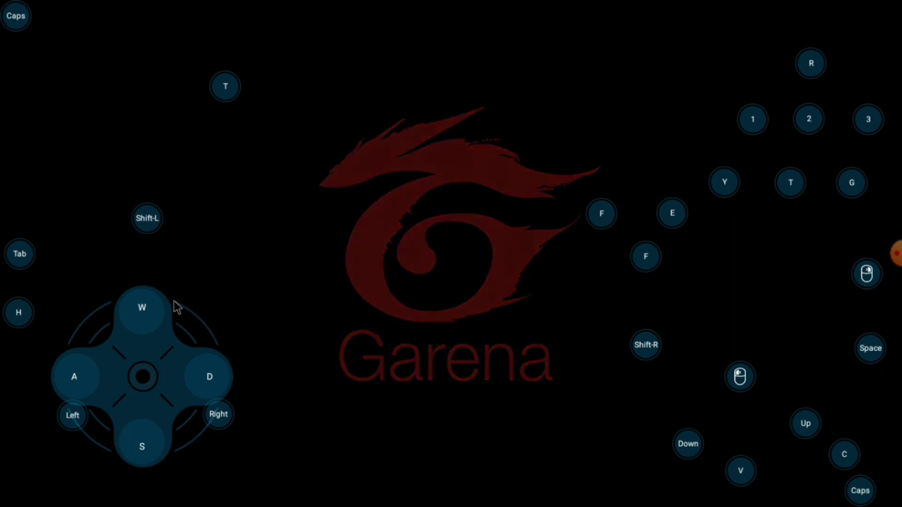
key(F12)
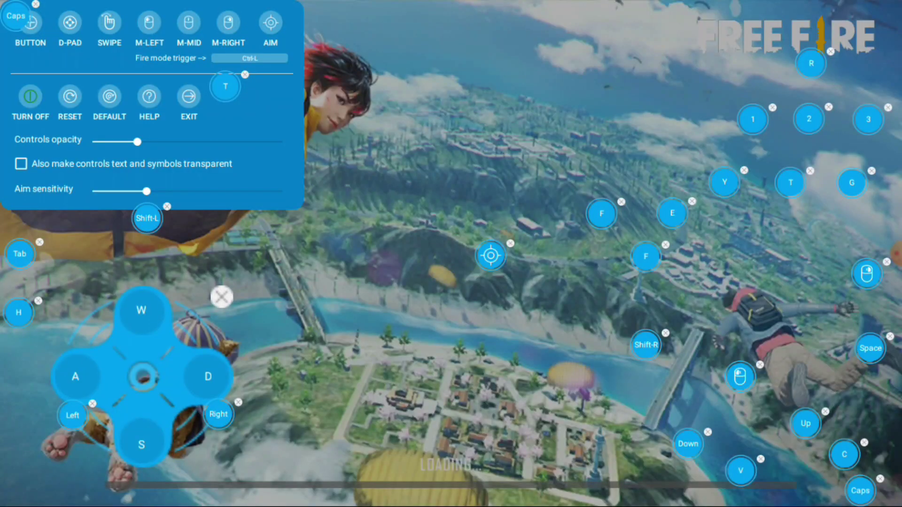
key(F12)
key(F12)
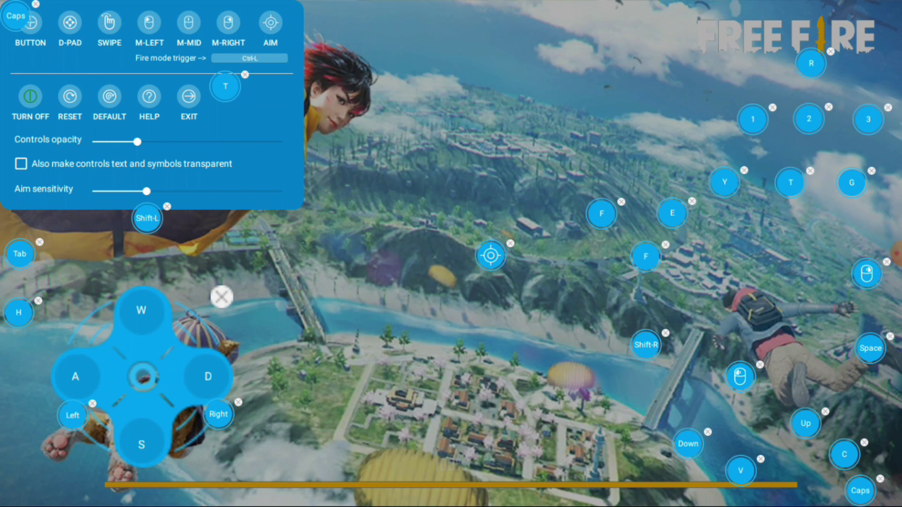
key(F12)
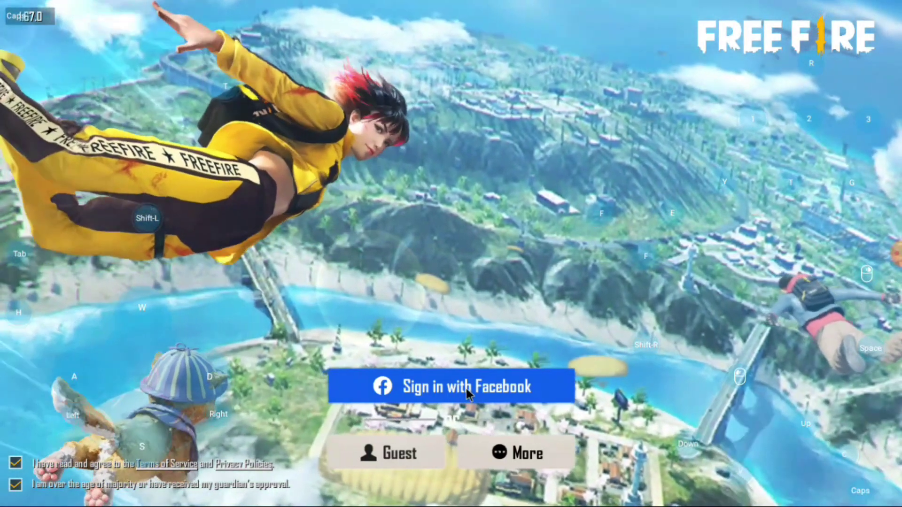
click(466, 389)
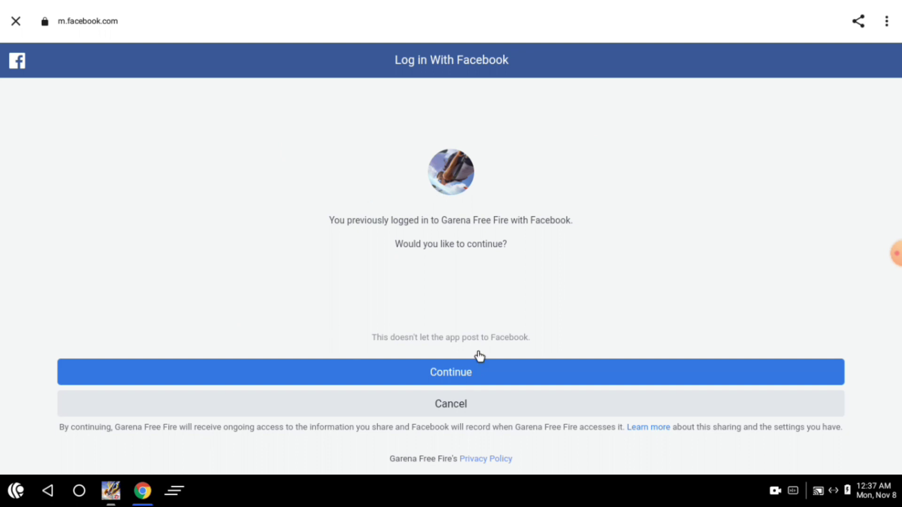
- Continue the previous Facebook login for Garena Free Fire on m.facebook.com
click(460, 375)
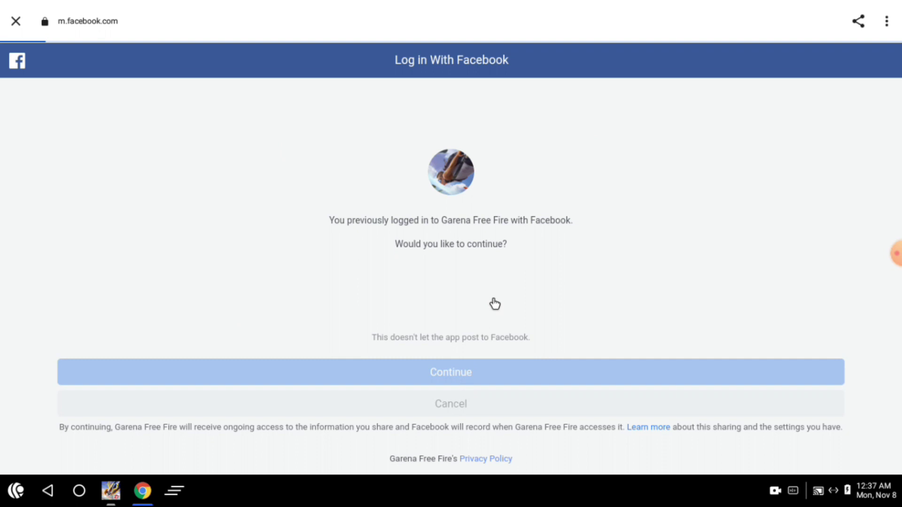